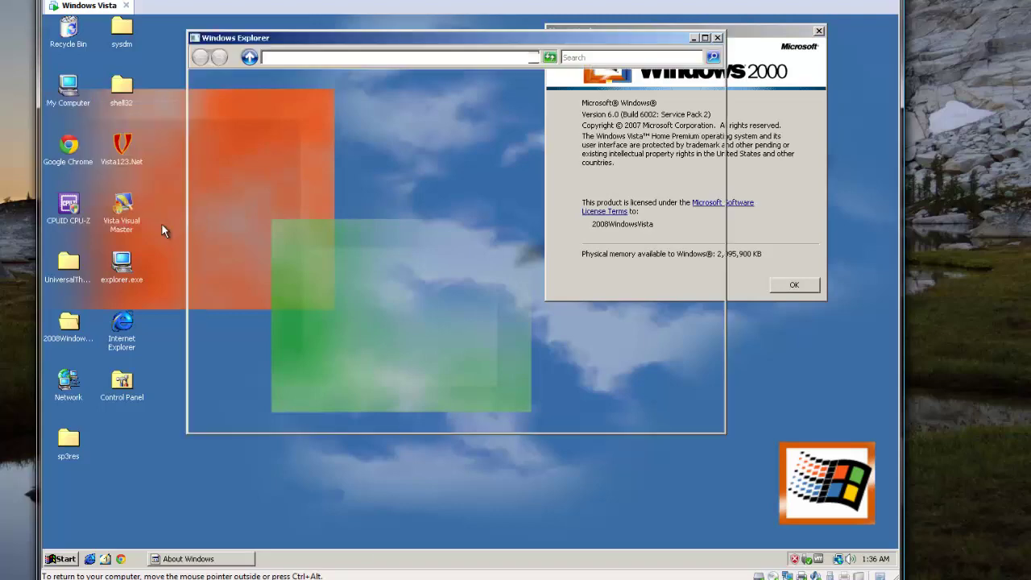
View the computer's basic system information in a maximized window, and close both it and the About Windows box
left_click_drag(580, 41, 463, 92)
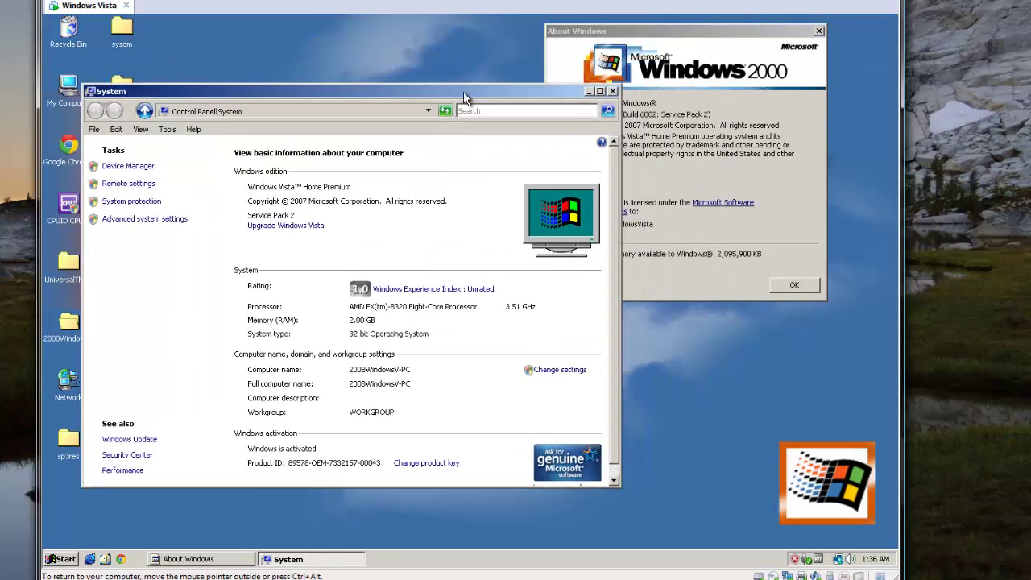
double_click(463, 88)
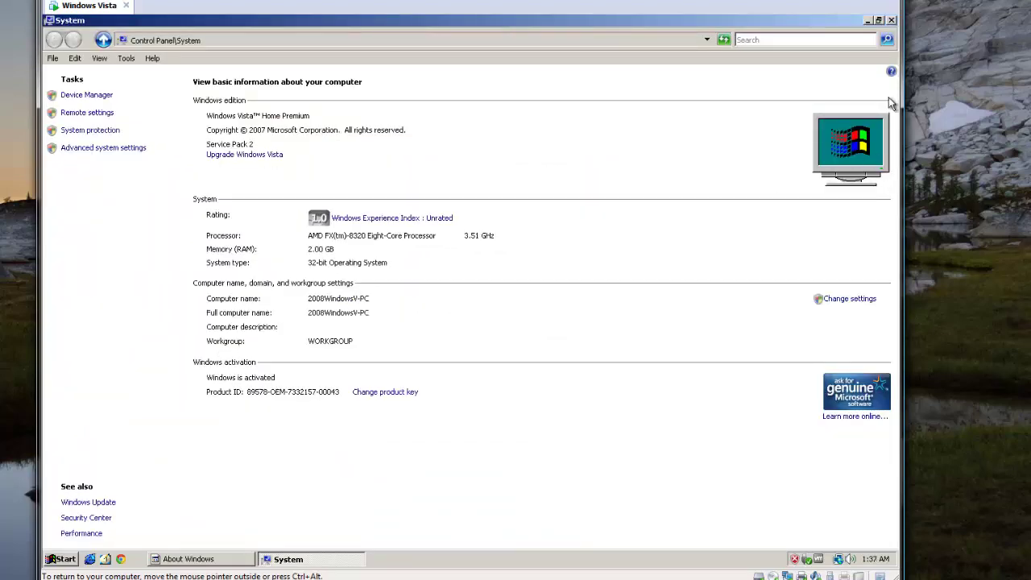
left_click(891, 20)
left_click_drag(702, 103, 678, 121)
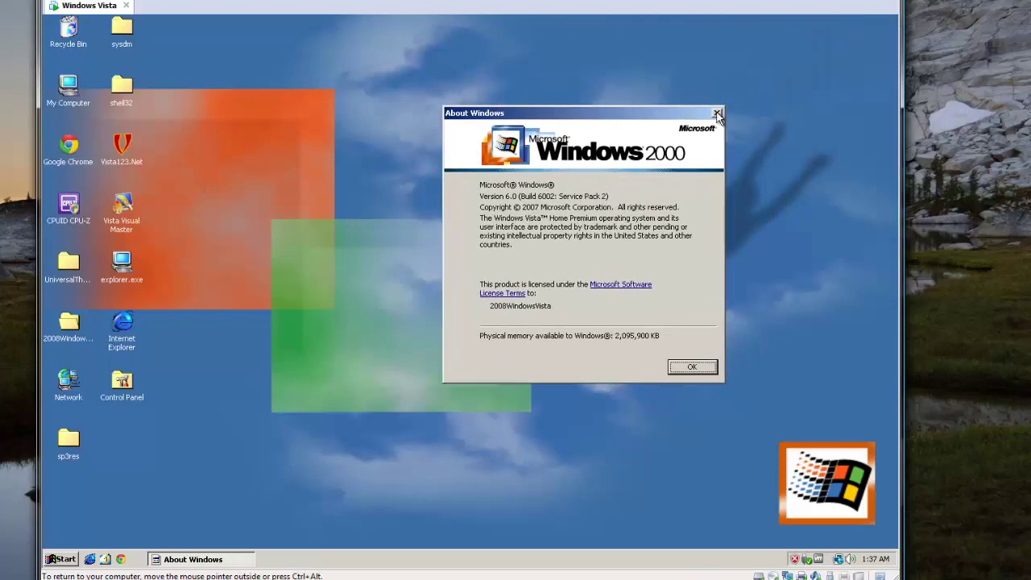
key("Return")
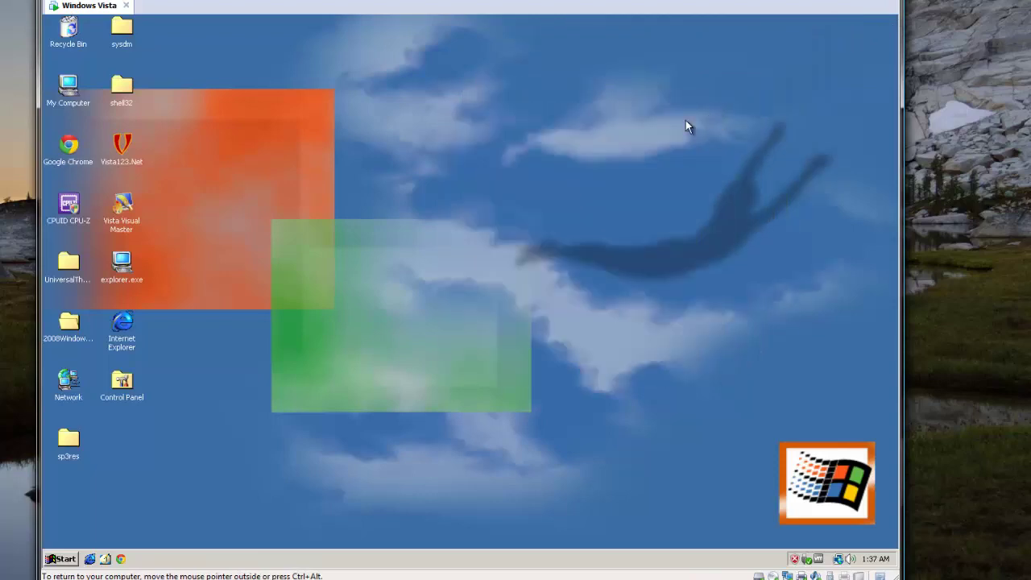
Open the Welcome Center from the Accessories programs and move its window to a clear area of the desktop
left_click(65, 555)
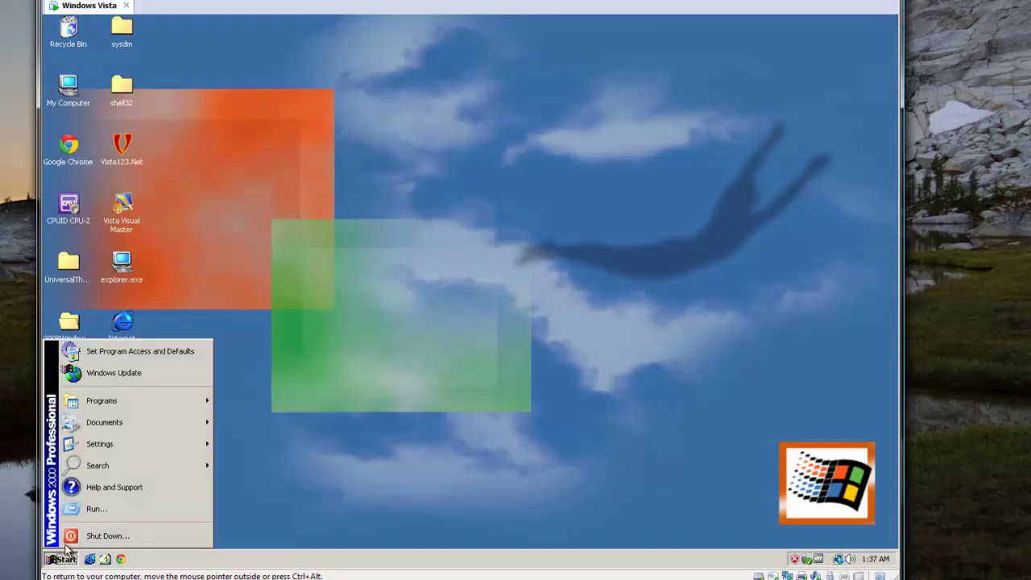
mouse_move(61, 409)
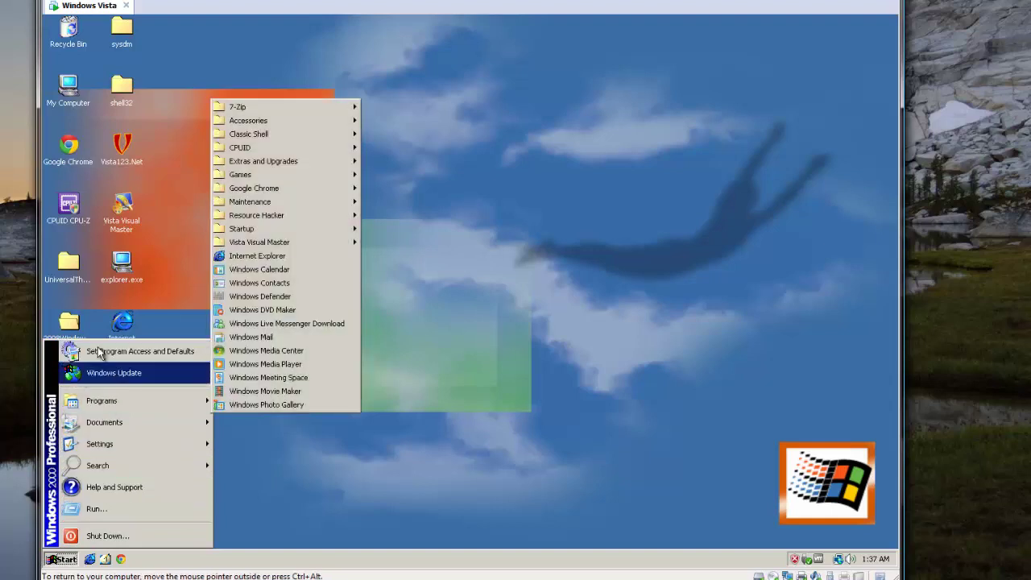
mouse_move(337, 123)
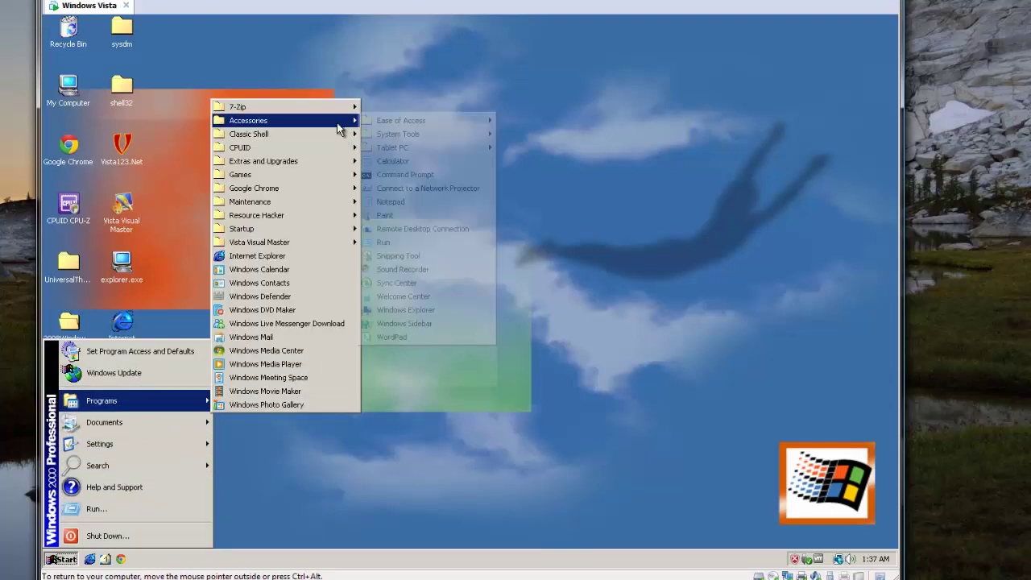
mouse_move(407, 135)
left_click(523, 283)
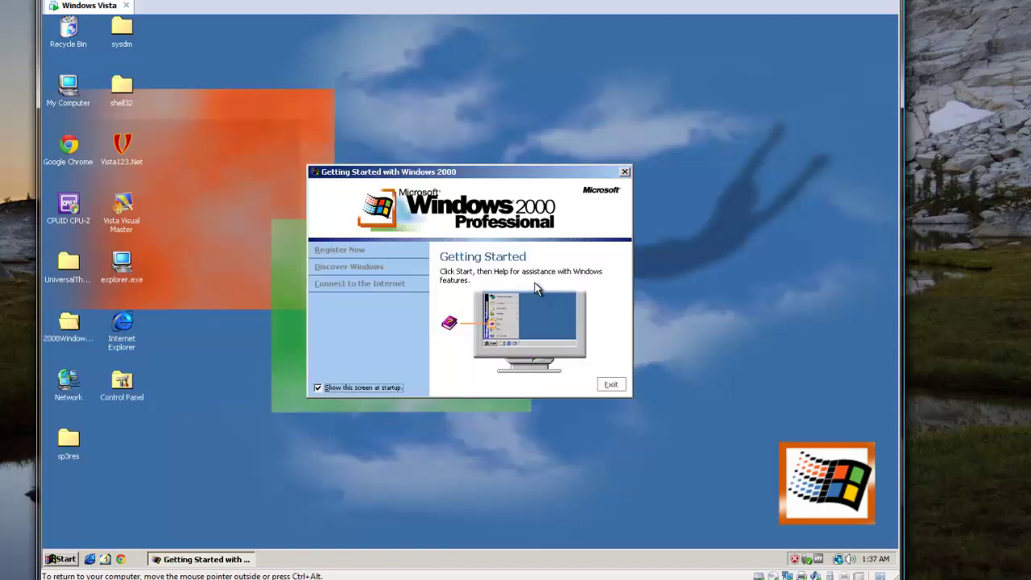
left_click_drag(490, 171, 680, 71)
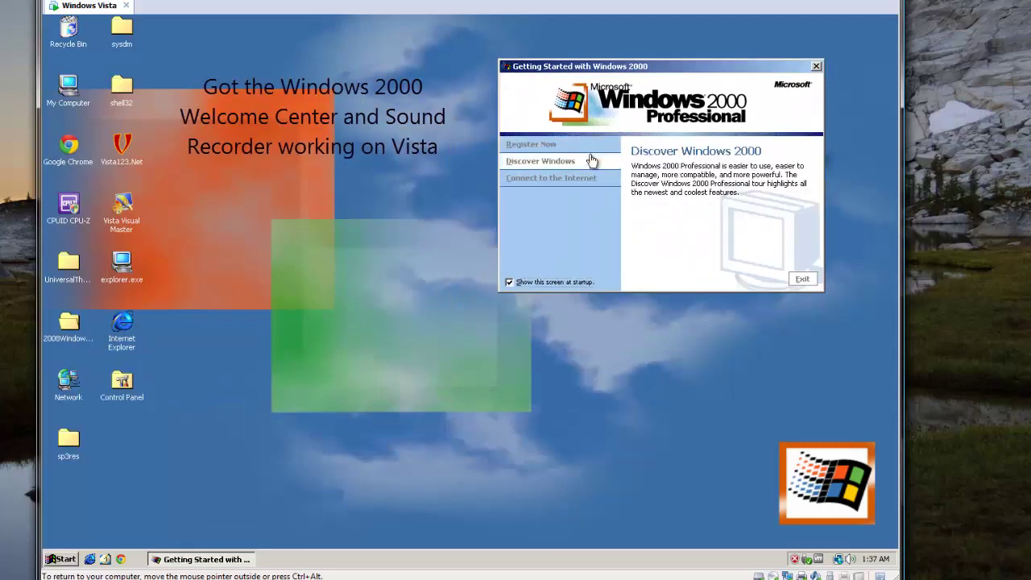
Preview the Connect to the Internet and Register Now topics in the Getting Started with Windows 2000 window
mouse_move(551, 178)
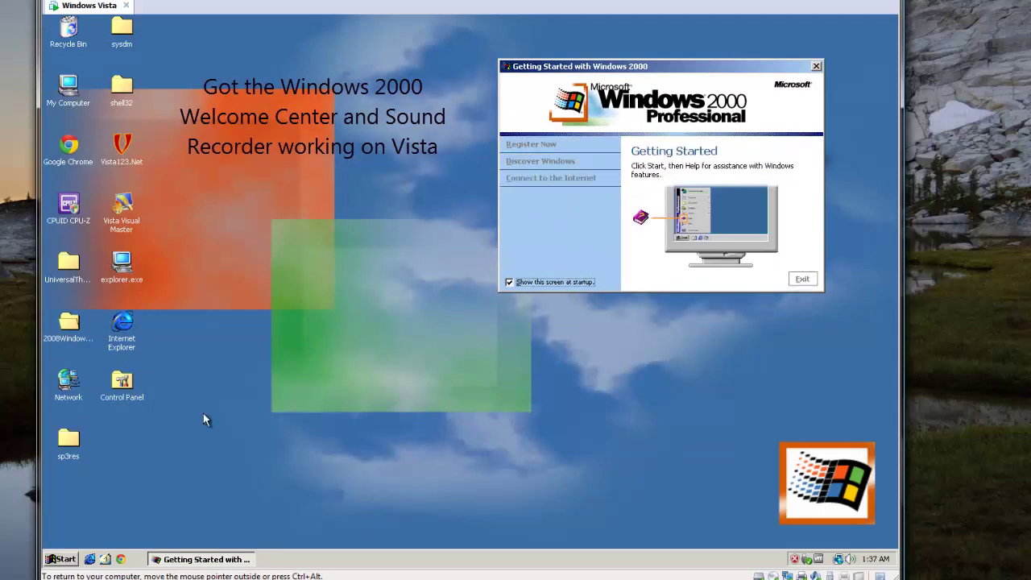
left_click(530, 144)
left_click(618, 289)
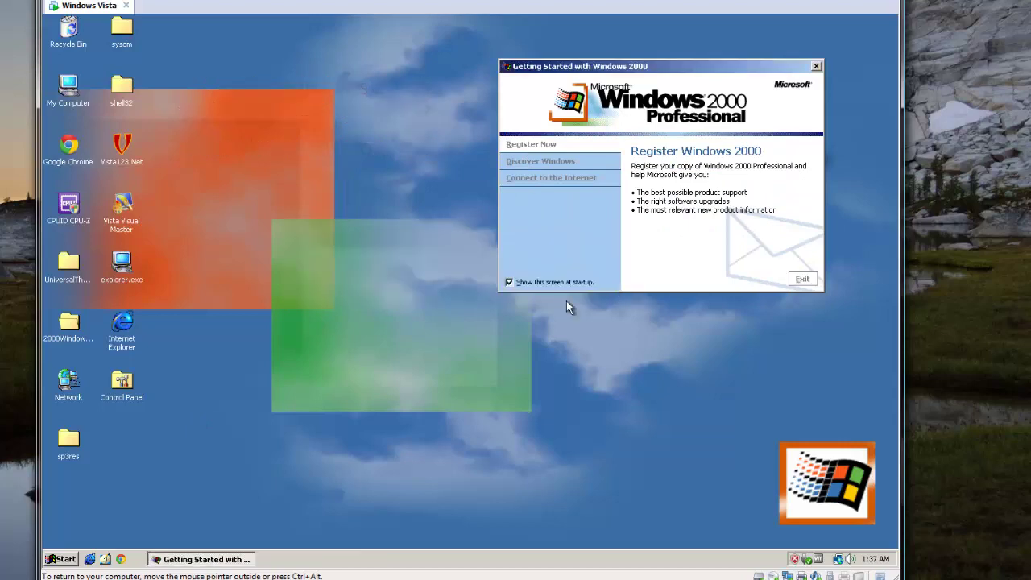
Open Sound Recorder from the Accessories programs and place its window below the Getting Started window
left_click(60, 558)
mouse_move(166, 403)
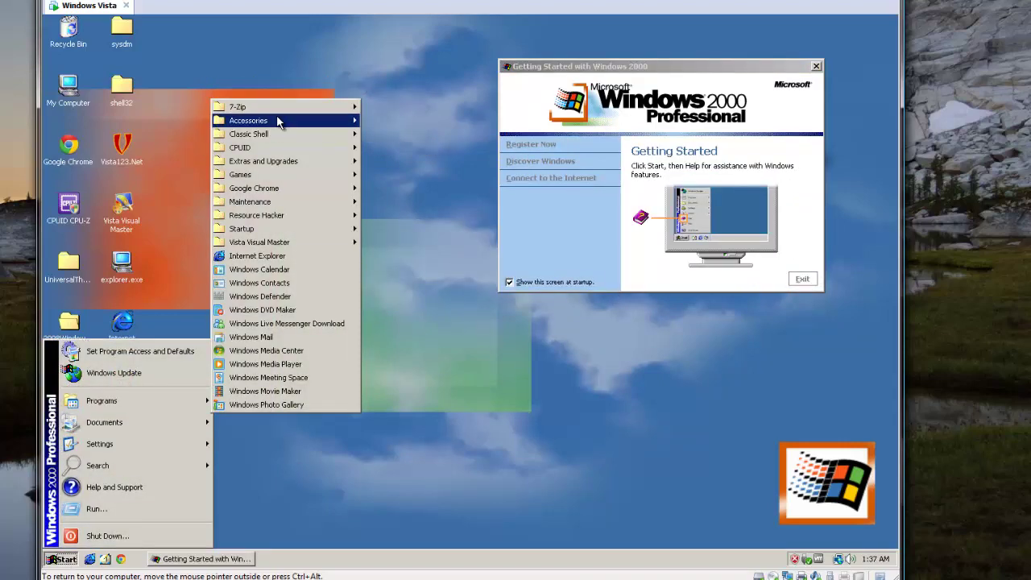
mouse_move(277, 121)
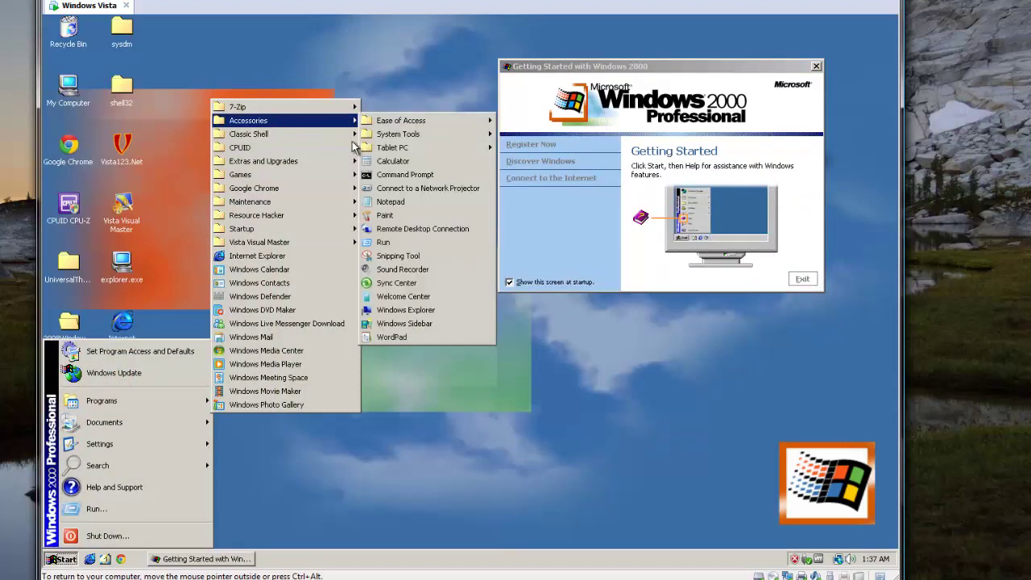
left_click(437, 269)
left_click_drag(435, 124, 238, 180)
Start inserting a sound file in Sound Recorder and browse to the Media folder inside Windows in the enlarged file dialog
left_click(642, 321)
left_click(656, 375)
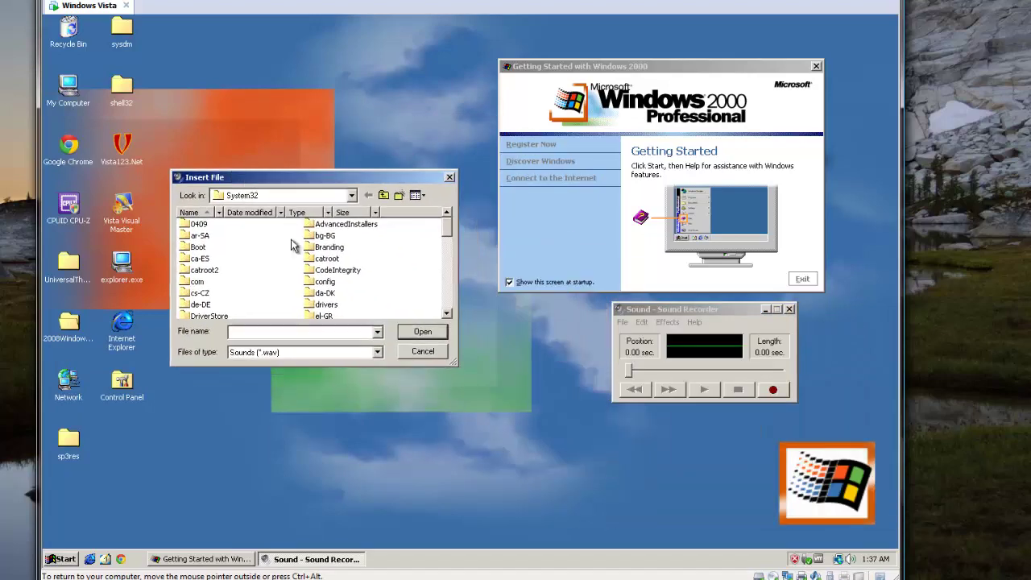
left_click_drag(456, 362, 719, 505)
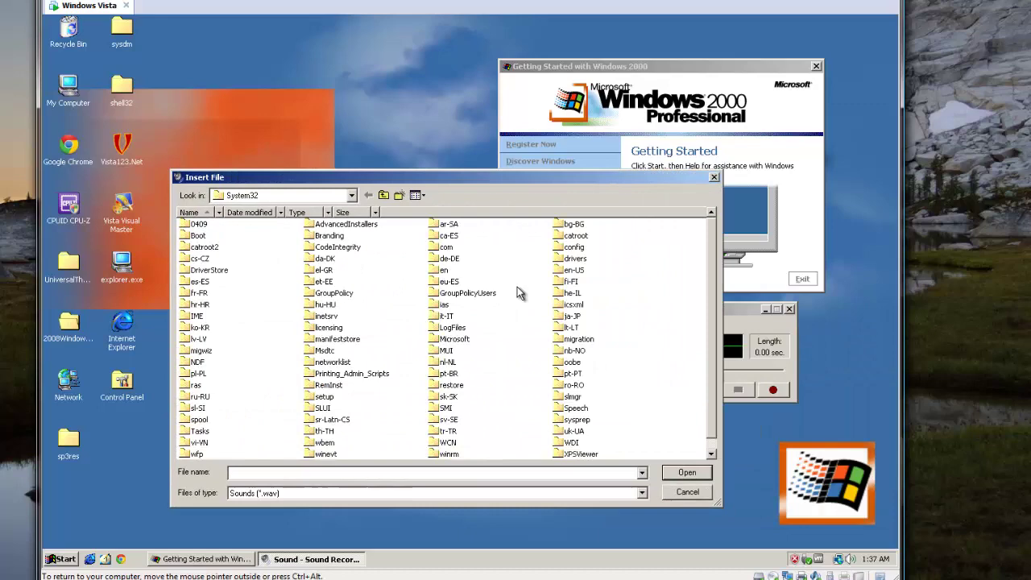
left_click(383, 196)
right_click(369, 369)
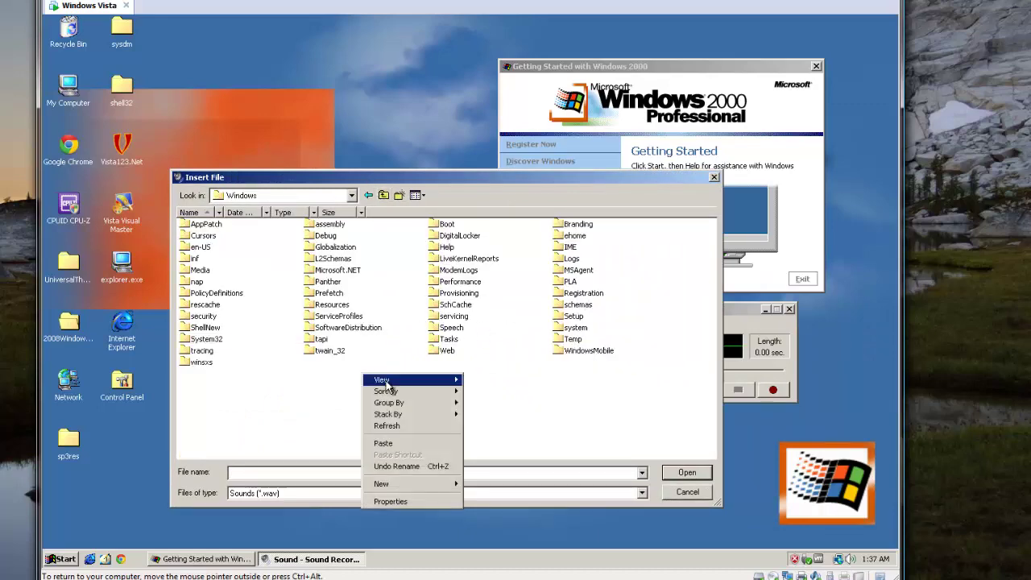
mouse_move(383, 373)
left_click(483, 402)
scroll(636, 276, "down", 2)
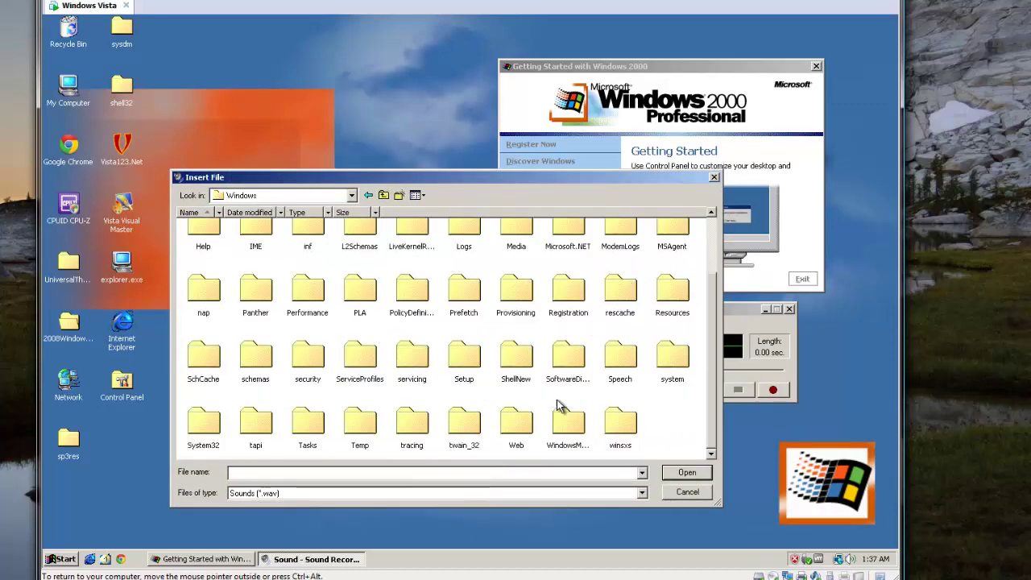
scroll(620, 351, "up", 2)
double_click(525, 312)
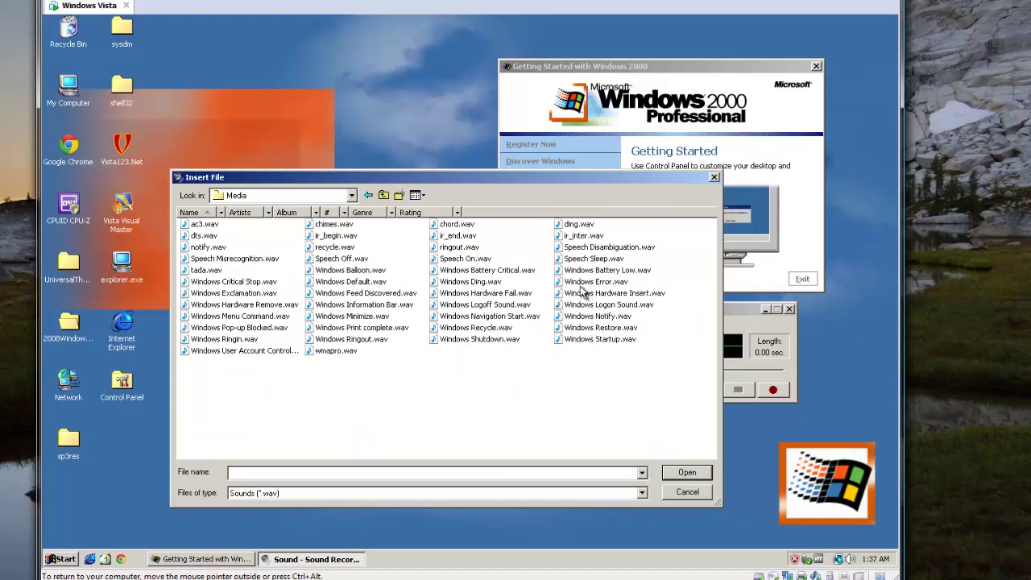
Insert Windows Pop-up Blocked.wav from the Media folder into the recording
left_click(363, 304)
left_click(240, 316)
left_click(206, 270)
left_click(256, 281)
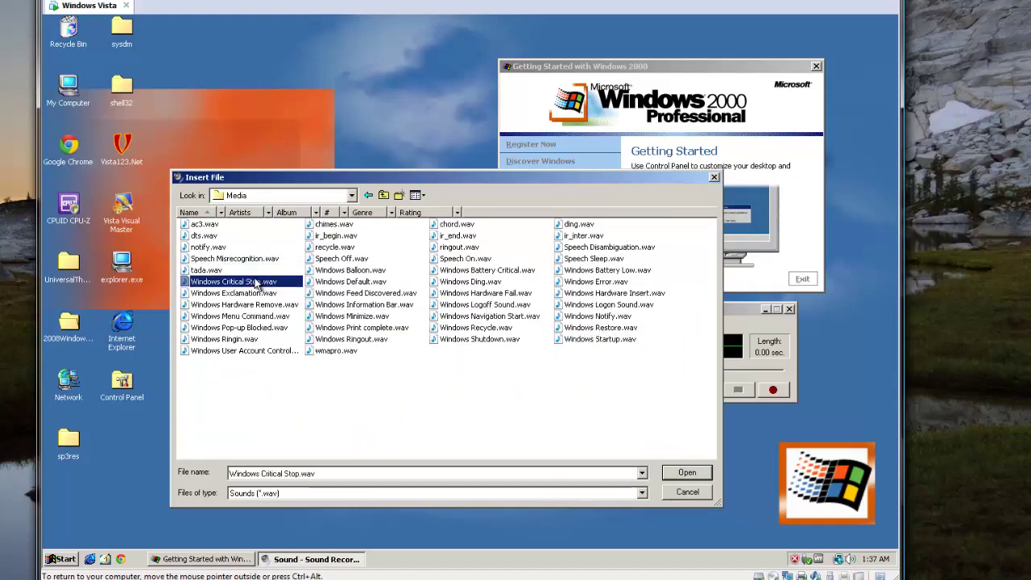
left_click(271, 328)
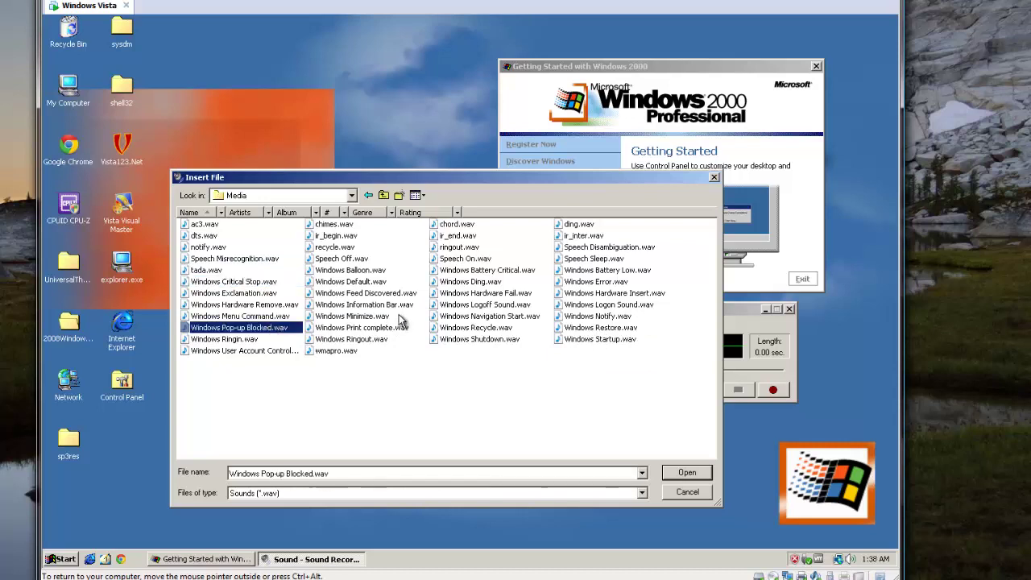
double_click(242, 328)
Play the inserted sound, apply an audio effect to it twice, and play it again
left_click(703, 389)
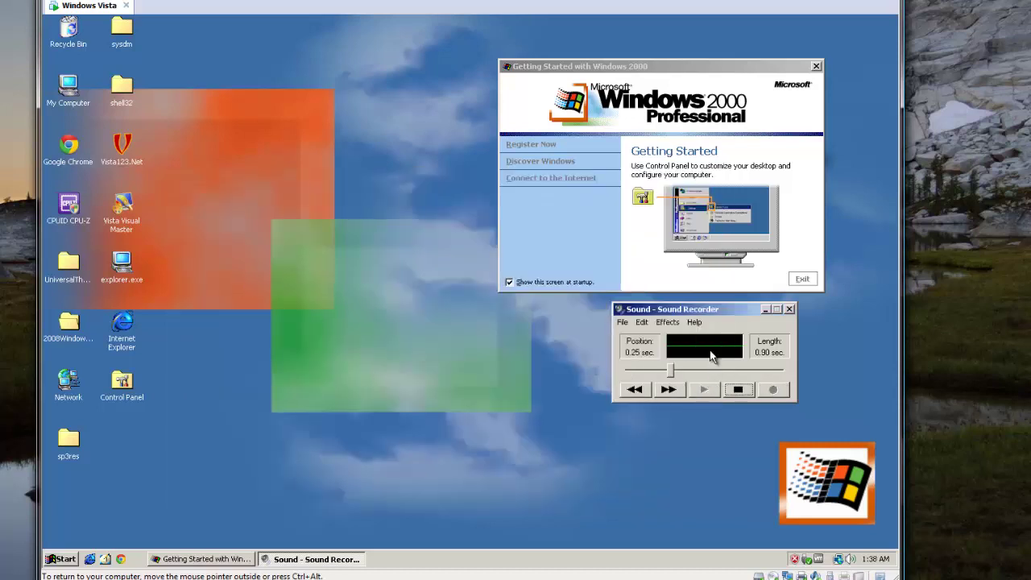
left_click(667, 322)
left_click(683, 394)
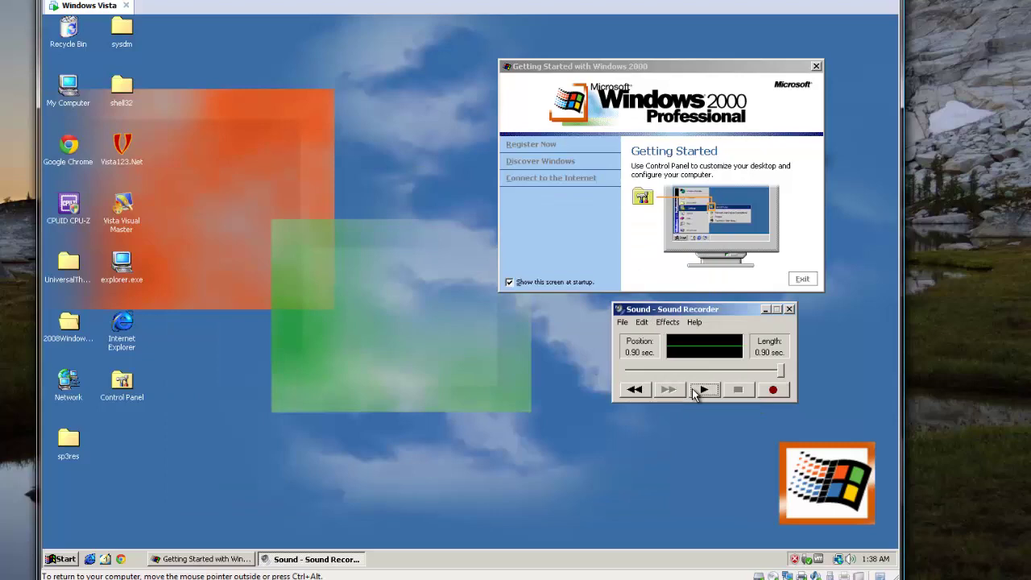
left_click(667, 322)
left_click(684, 393)
left_click(703, 389)
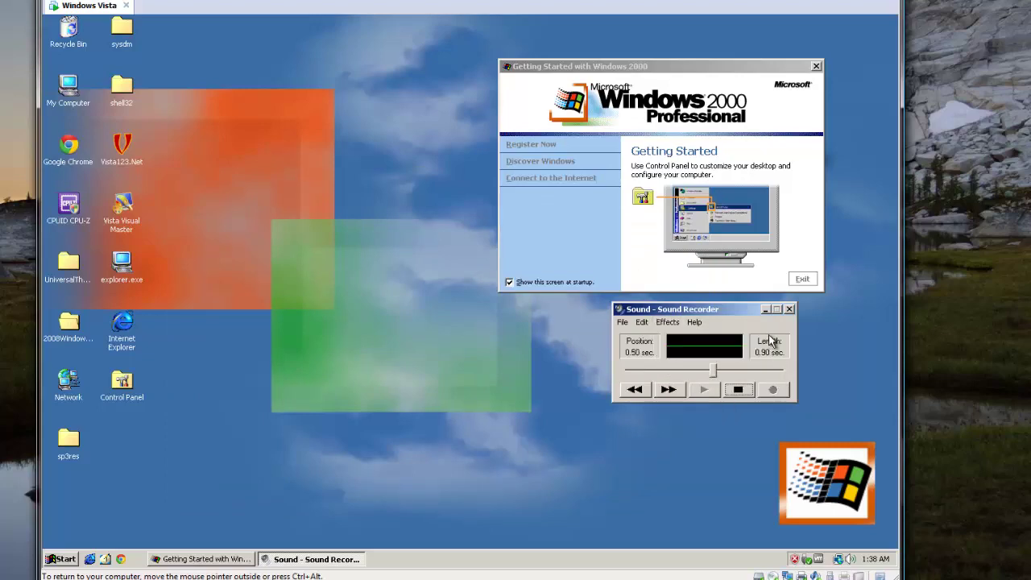
View the About information for Sound Recorder and close it
left_click(694, 322)
left_click(713, 354)
left_click_drag(704, 277, 339, 173)
left_click(496, 426)
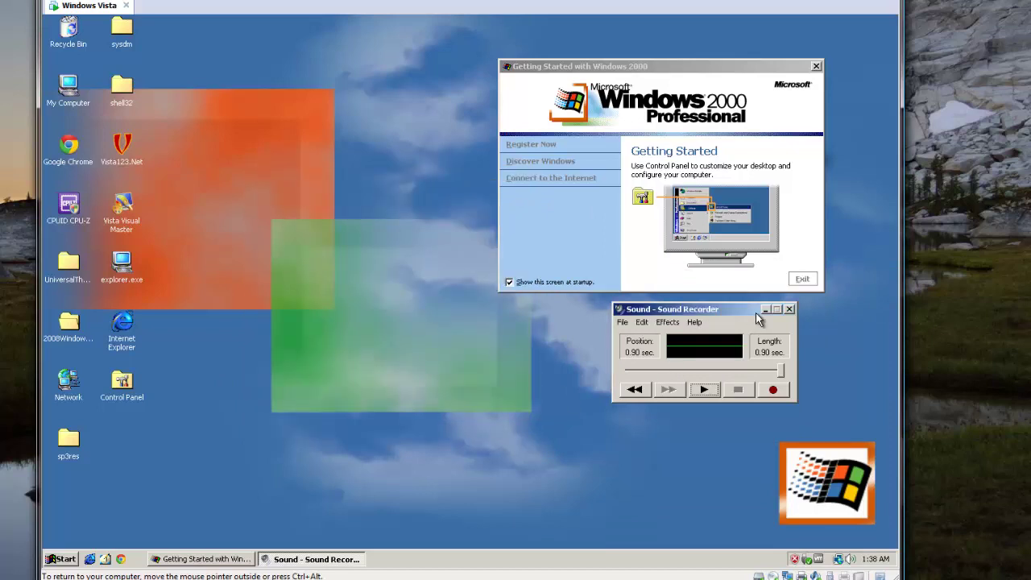
Close Sound Recorder and exit the Getting Started with Windows 2000 window
left_click(788, 309)
left_click(536, 331)
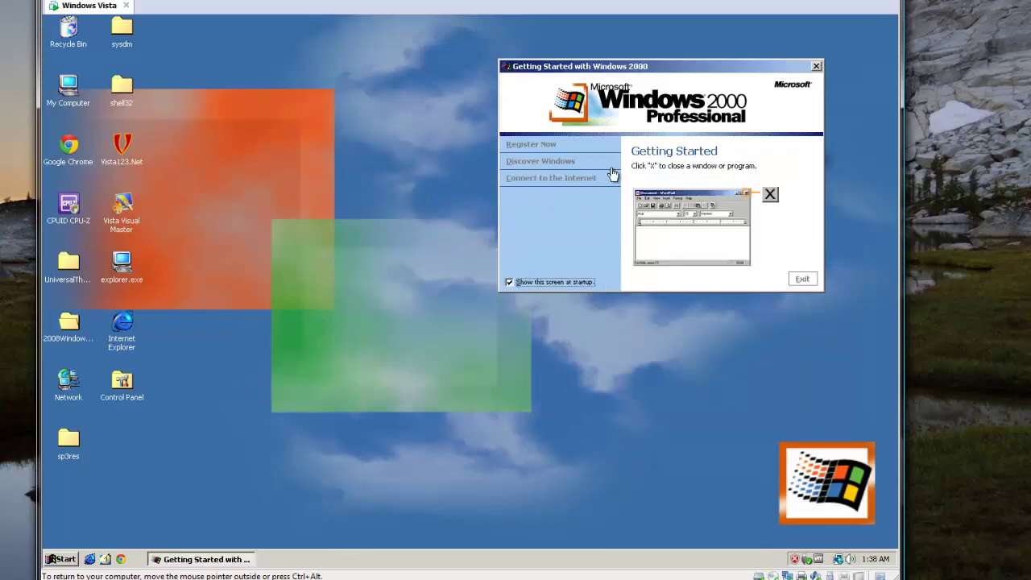
left_click(807, 280)
left_click(238, 417)
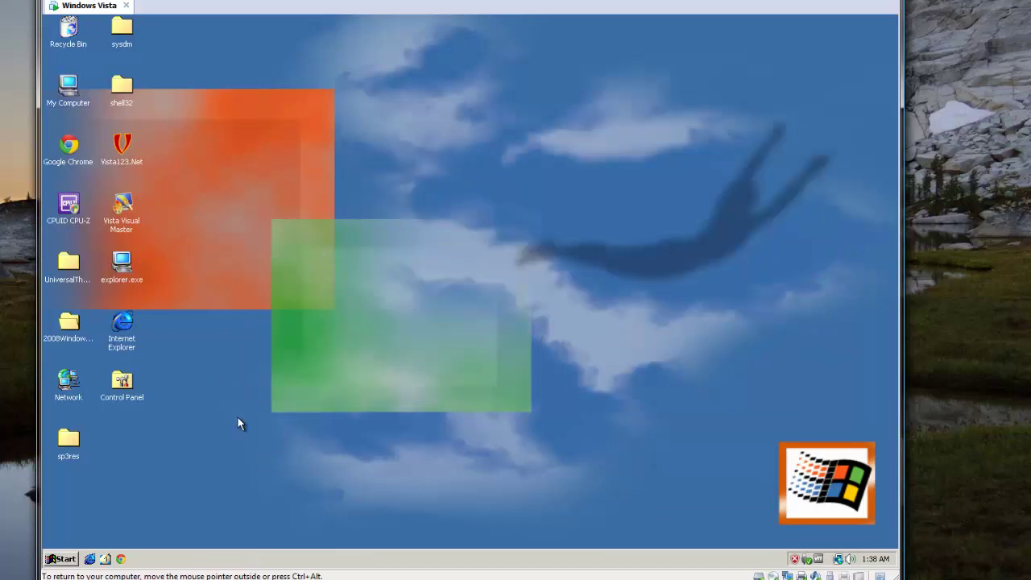
Open CPU-Z, dismiss the update notice, view the Windows version on its About page, and close it
double_click(68, 207)
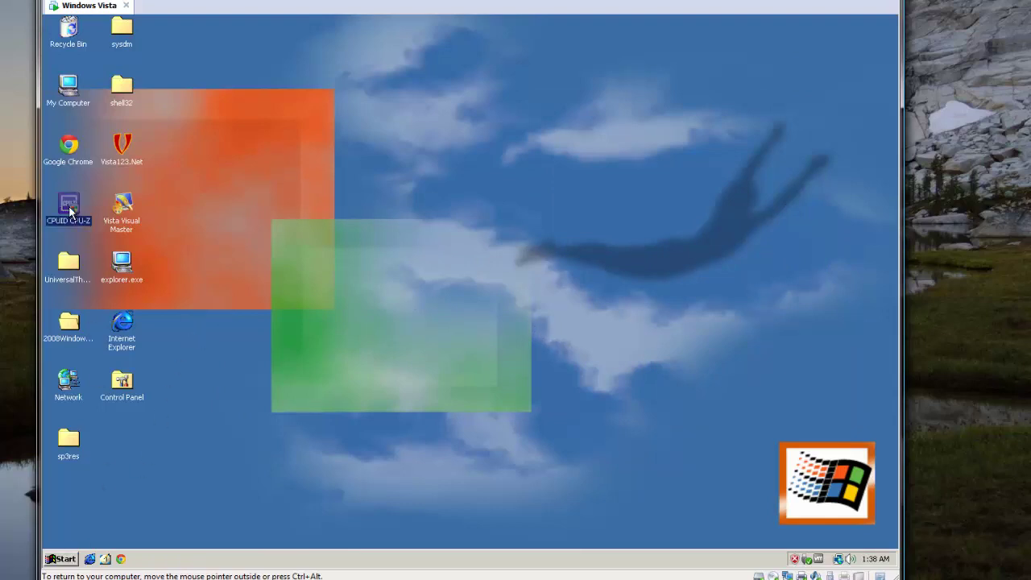
left_click(508, 307)
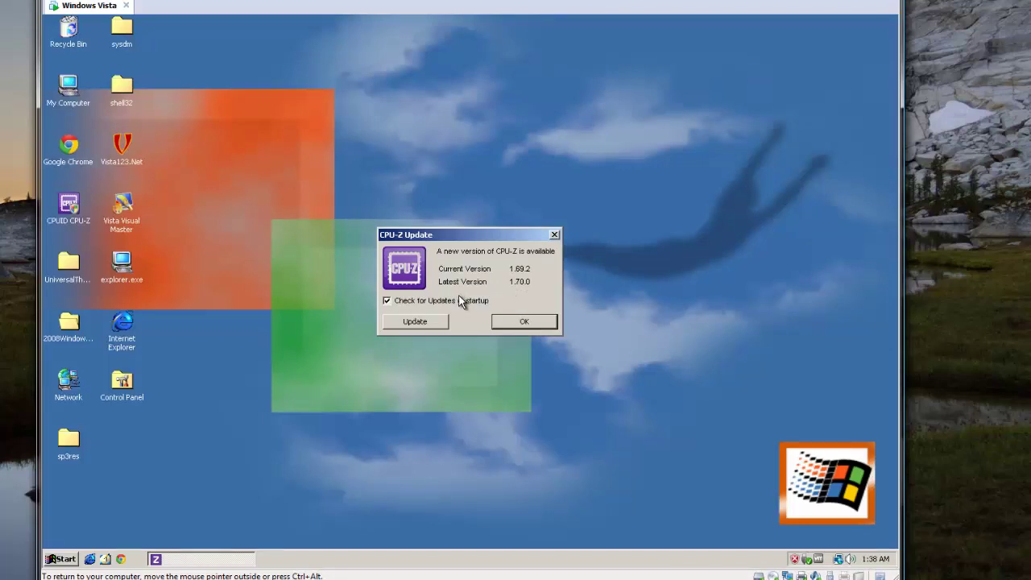
left_click(507, 320)
left_click(553, 172)
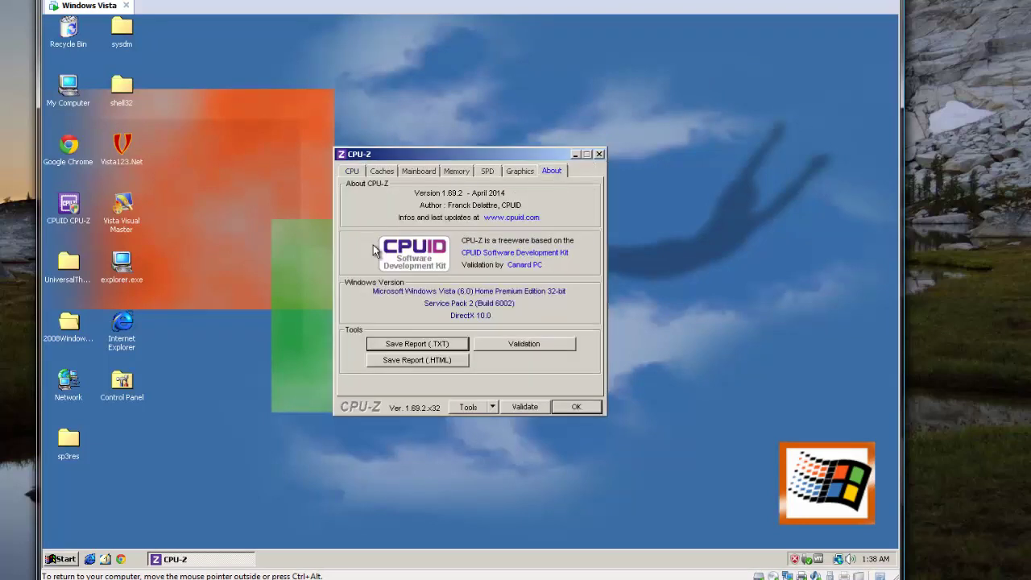
left_click(599, 155)
Open Classic FreeCell from the Games programs and deal a new game
left_click(61, 559)
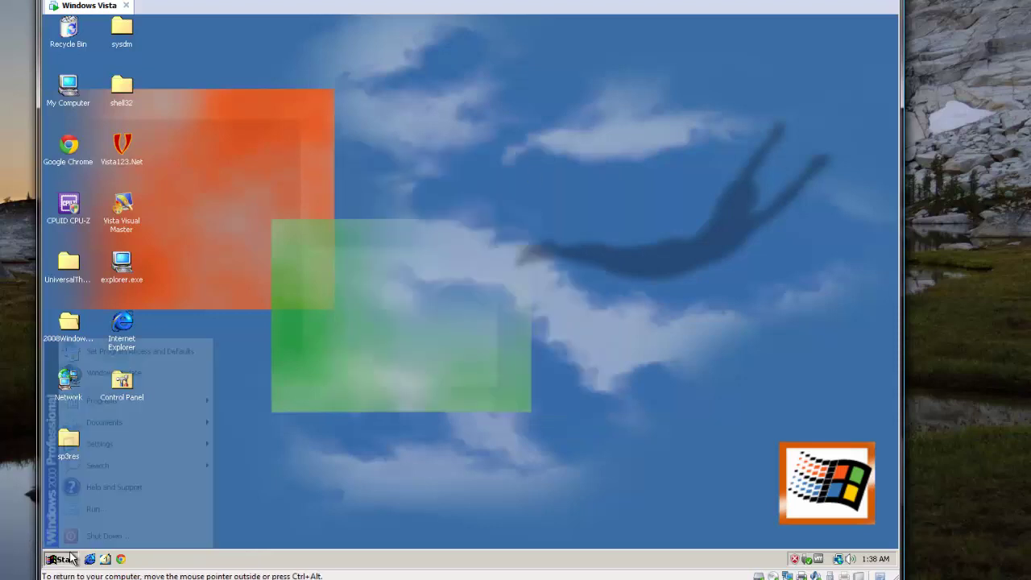
mouse_move(142, 400)
mouse_move(329, 175)
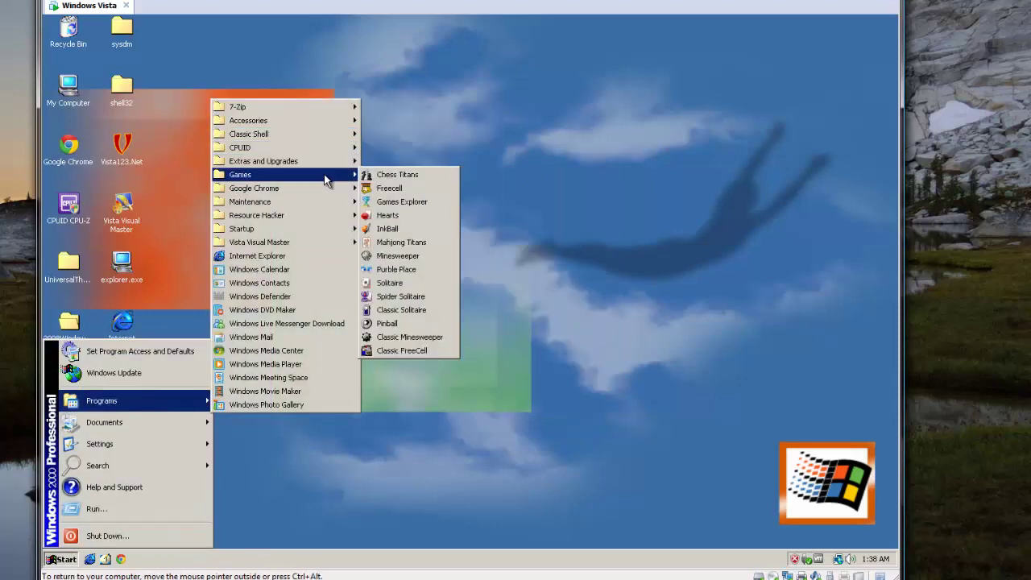
left_click(412, 352)
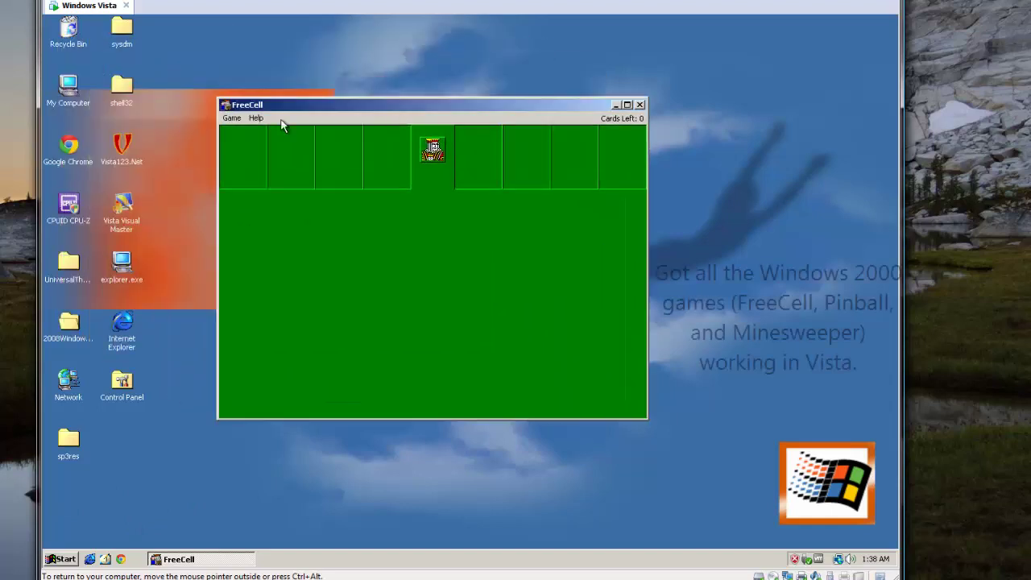
left_click(231, 117)
left_click(242, 131)
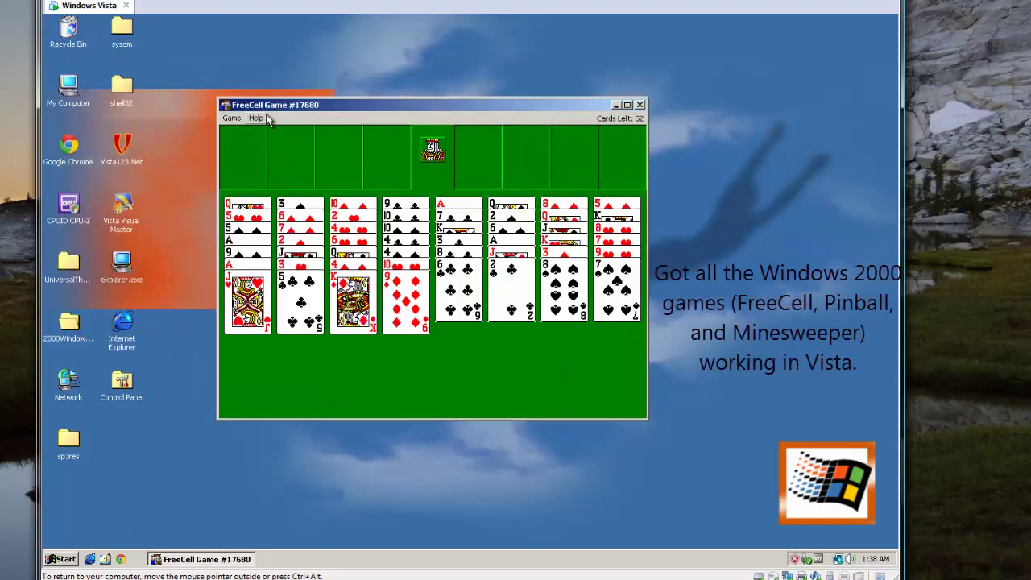
View the About FreeCell information
left_click(255, 117)
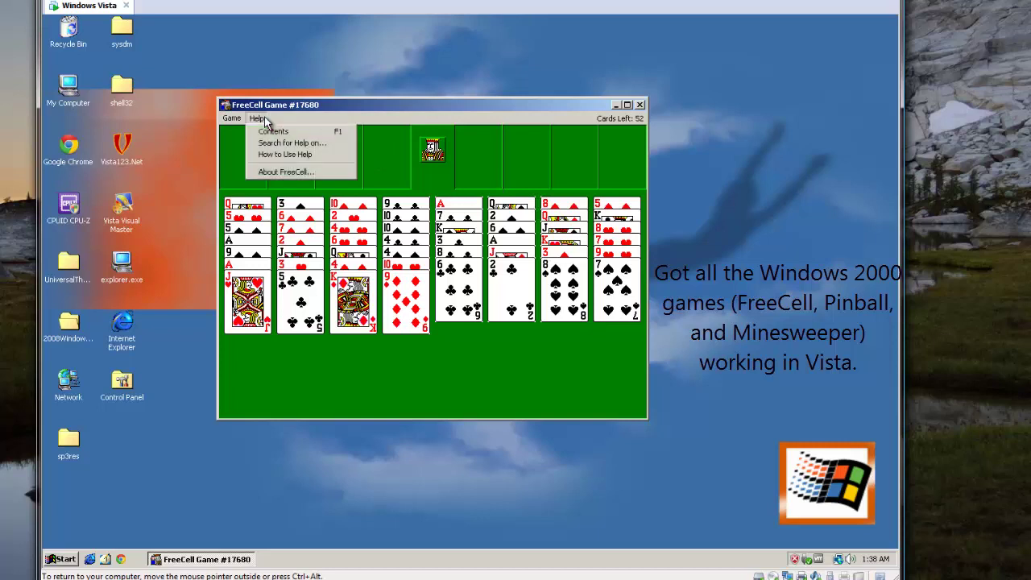
left_click(282, 180)
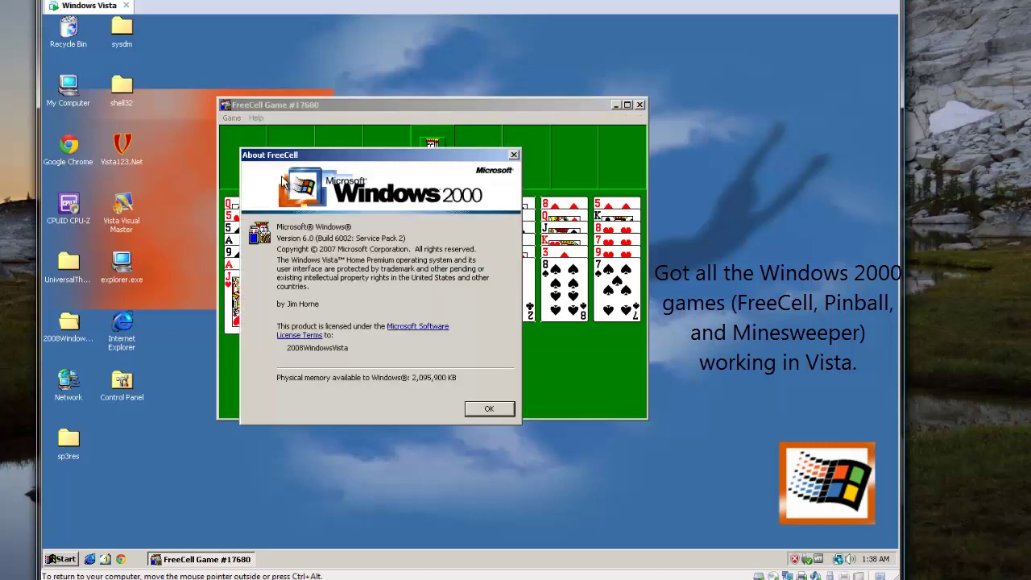
Dismiss the About FreeCell information and play a few moves, placing the two of clubs on the three of diamonds
left_click(479, 408)
left_click(554, 286)
left_click(416, 306)
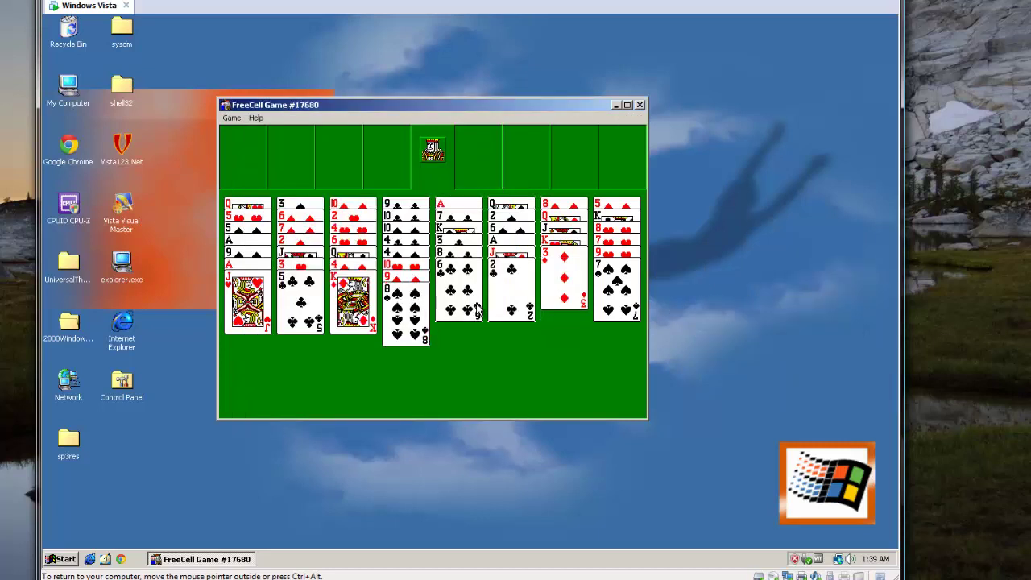
left_click(510, 273)
left_click(562, 261)
left_click(493, 271)
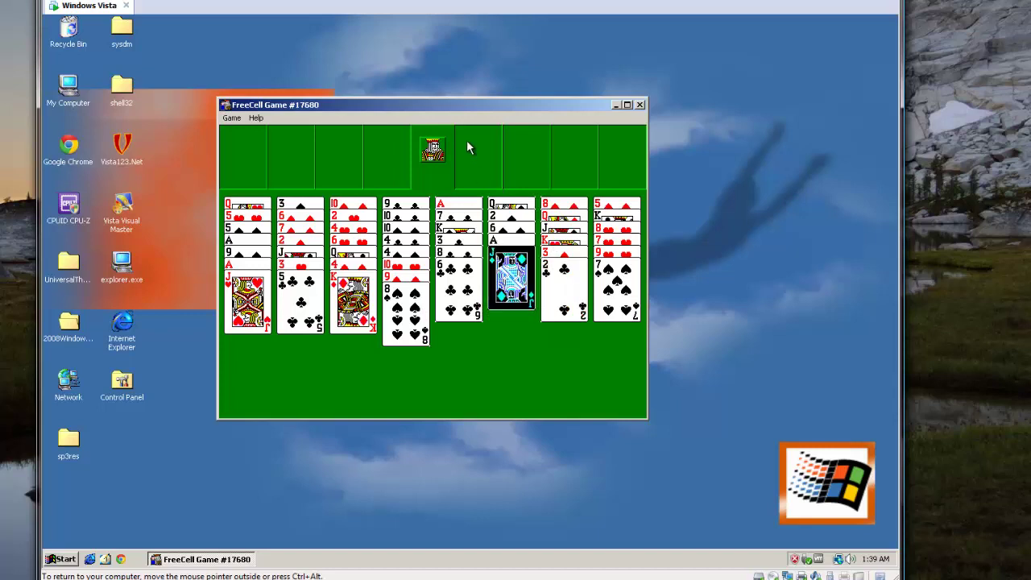
left_click(467, 147)
left_click(511, 324)
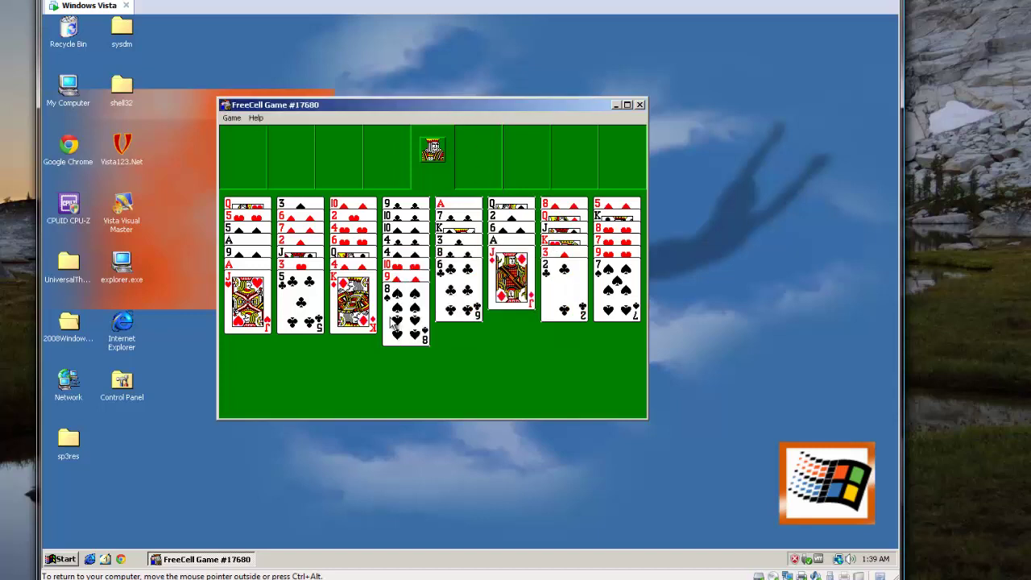
left_click(402, 261)
Quit FreeCell and open the Games program group as a folder window
left_click(640, 105)
left_click(471, 326)
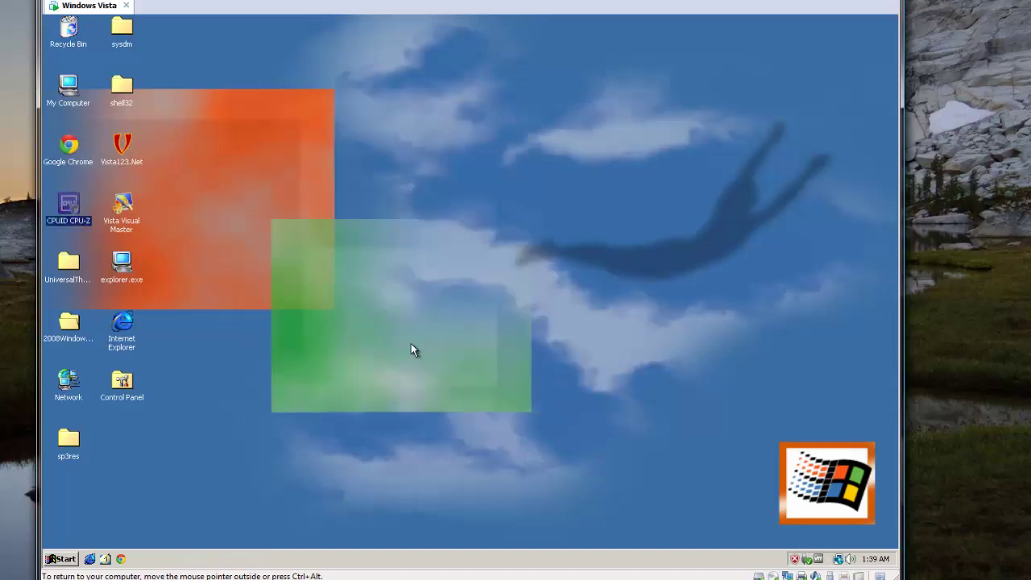
left_click(60, 558)
mouse_move(134, 401)
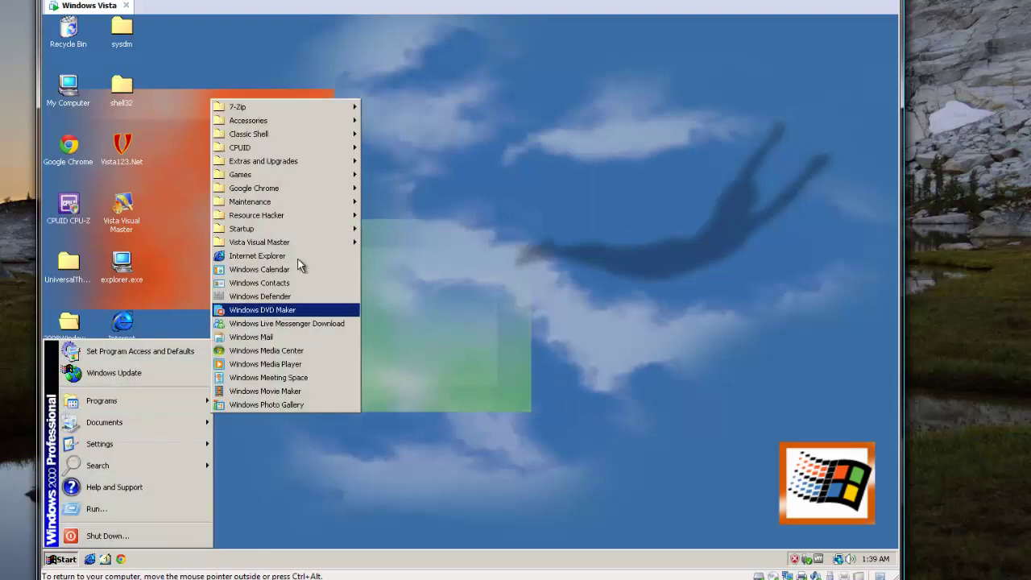
mouse_move(306, 177)
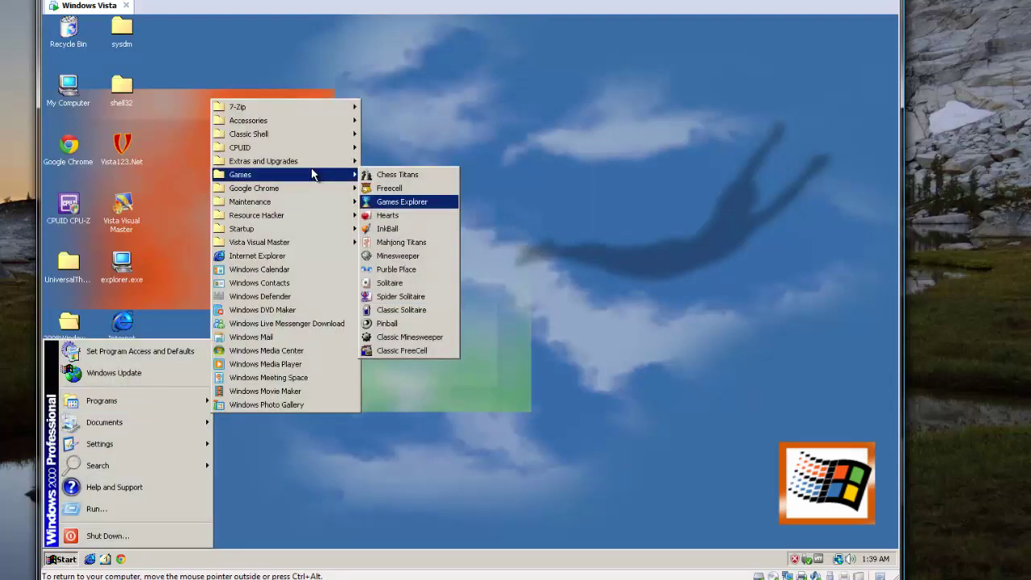
right_click(312, 174)
left_click(336, 190)
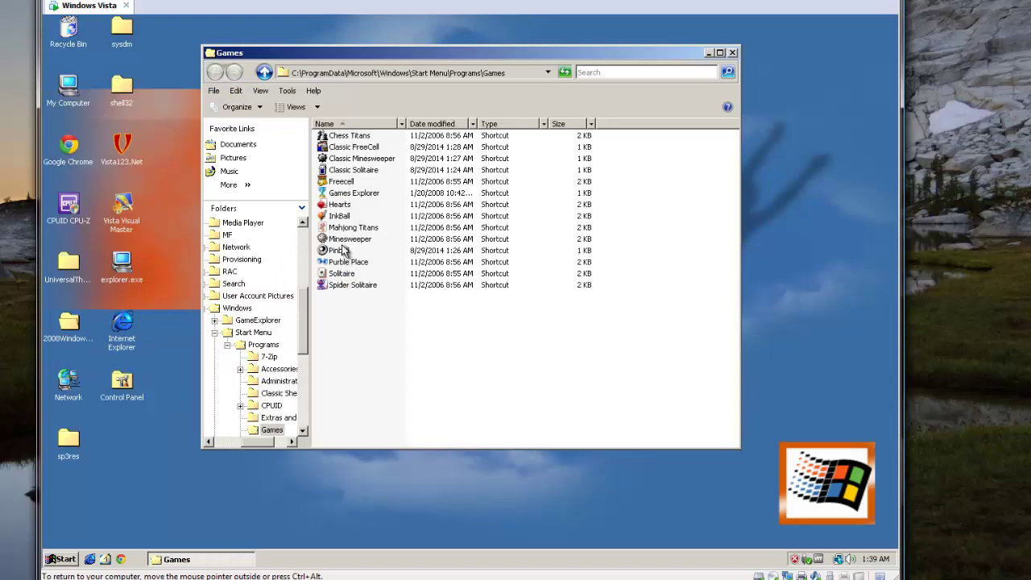
Launch Pinball from the Games folder, switch it to full screen, and resume the paused game
double_click(340, 250)
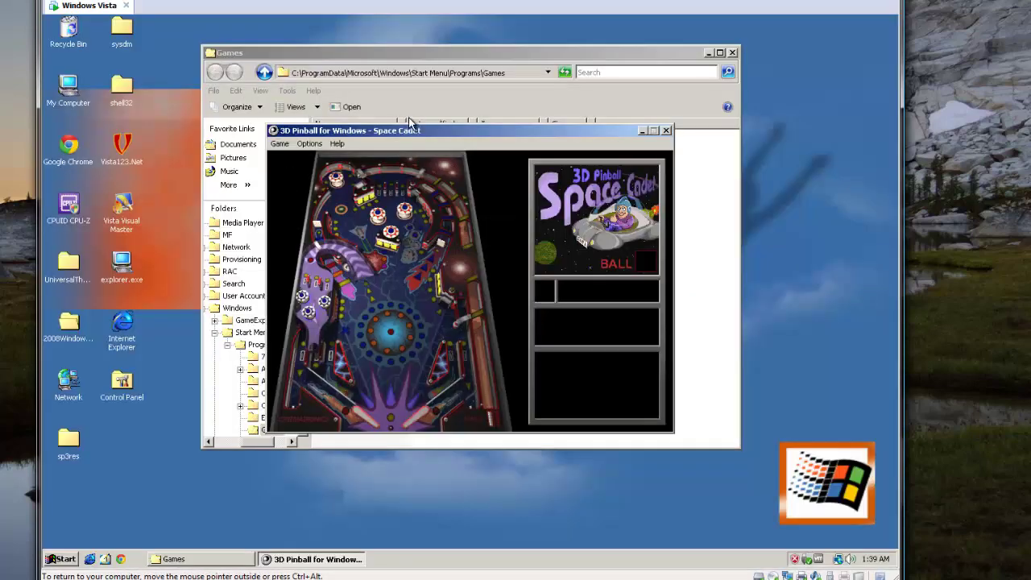
left_click(310, 143)
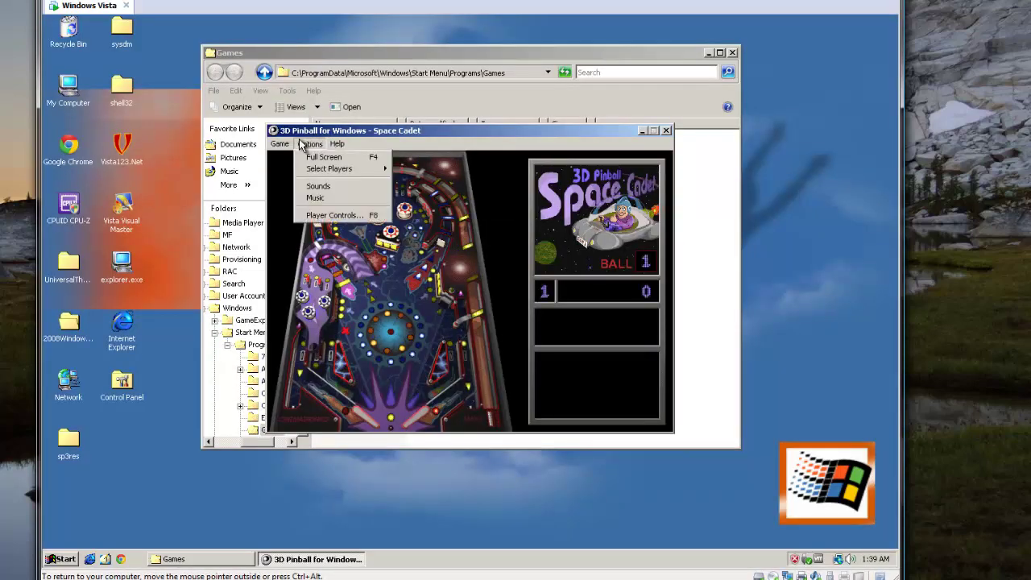
left_click(308, 158)
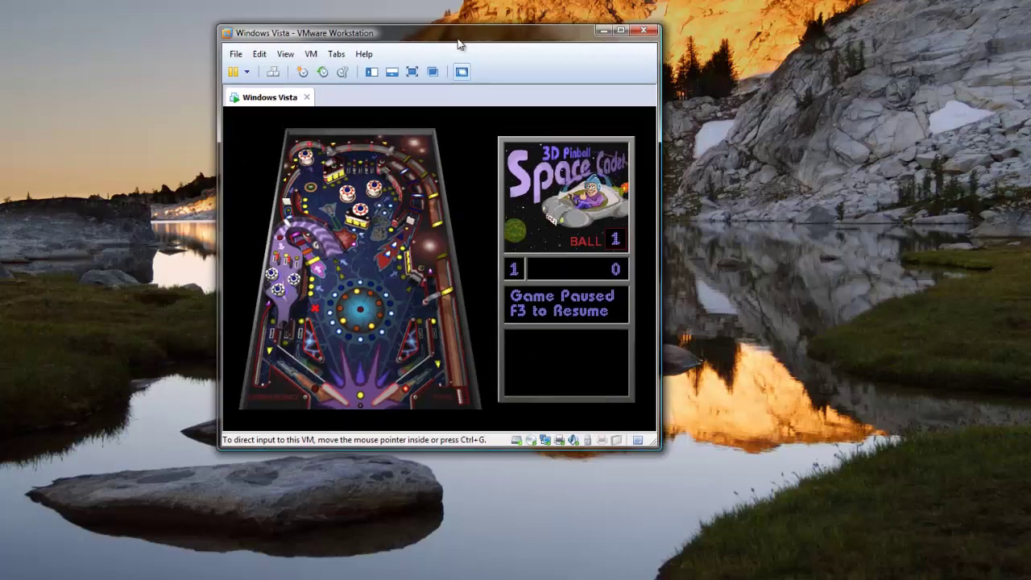
key("F3")
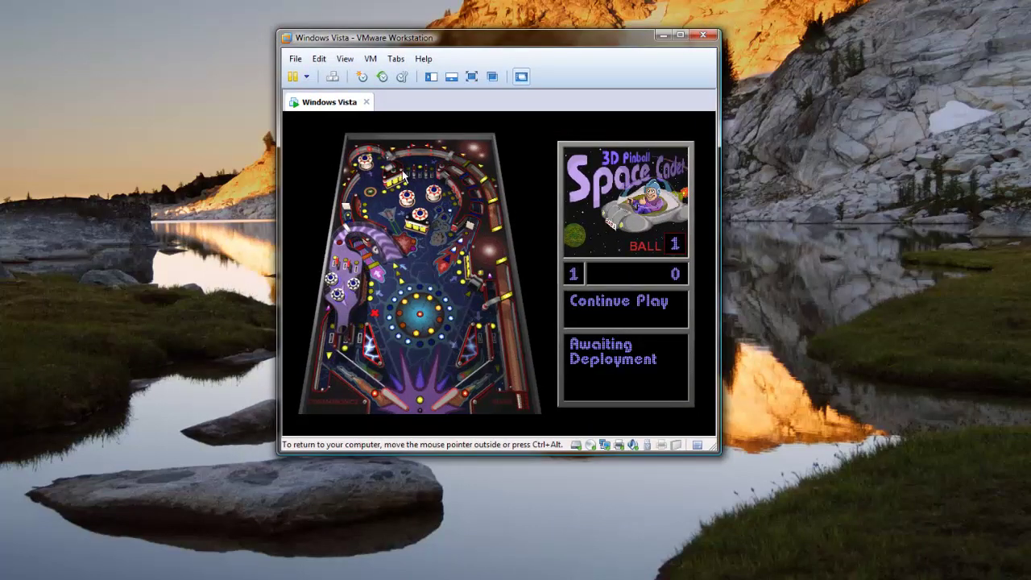
Leave full-screen Pinball, bring its window back to the front, and reposition it over the Games folder
key("Escape")
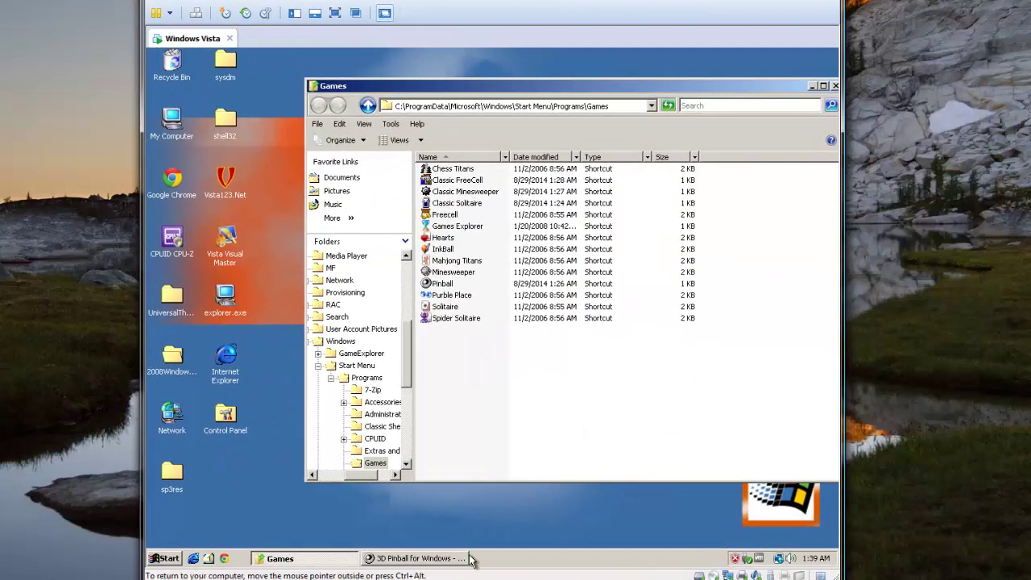
left_click(465, 558)
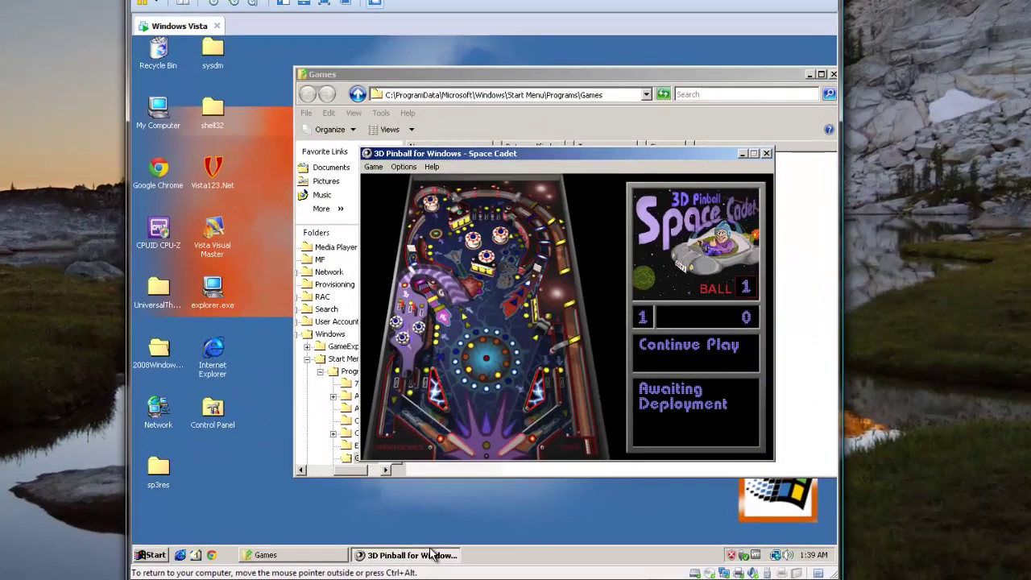
left_click_drag(591, 144, 550, 145)
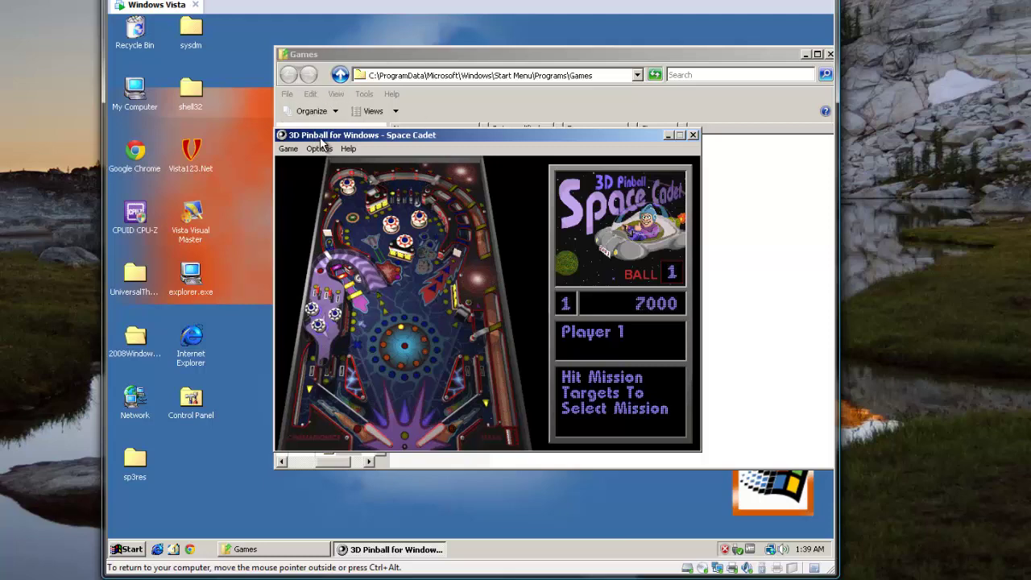
View the About 3D Pinball information, dismiss it, and close Pinball
left_click(348, 148)
left_click(380, 182)
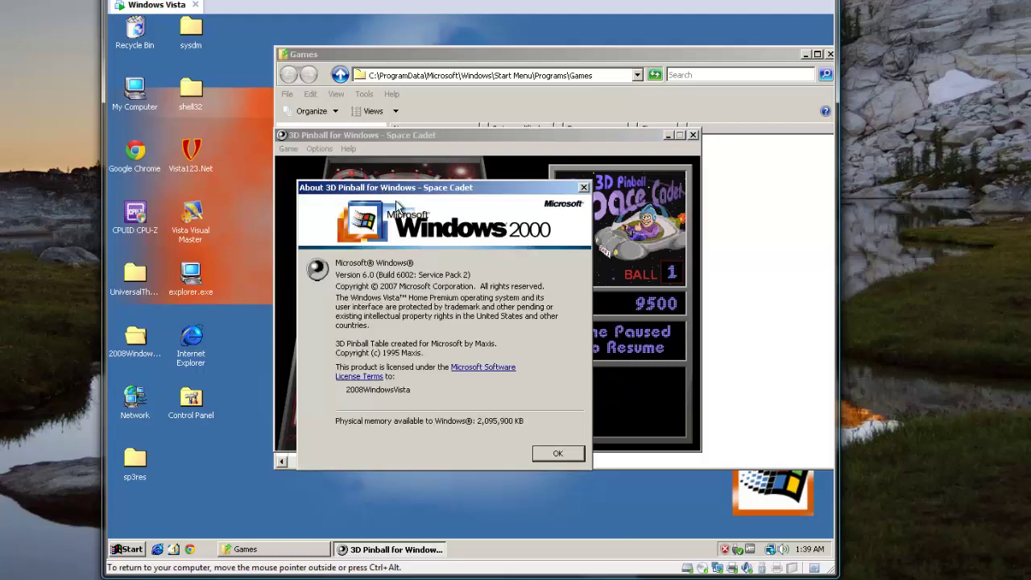
left_click(543, 455)
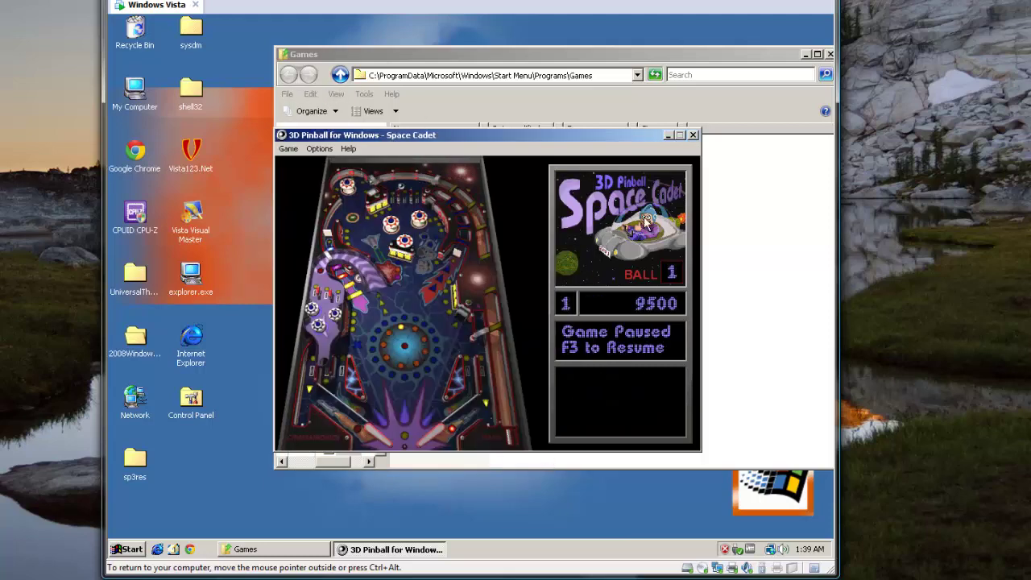
left_click(693, 136)
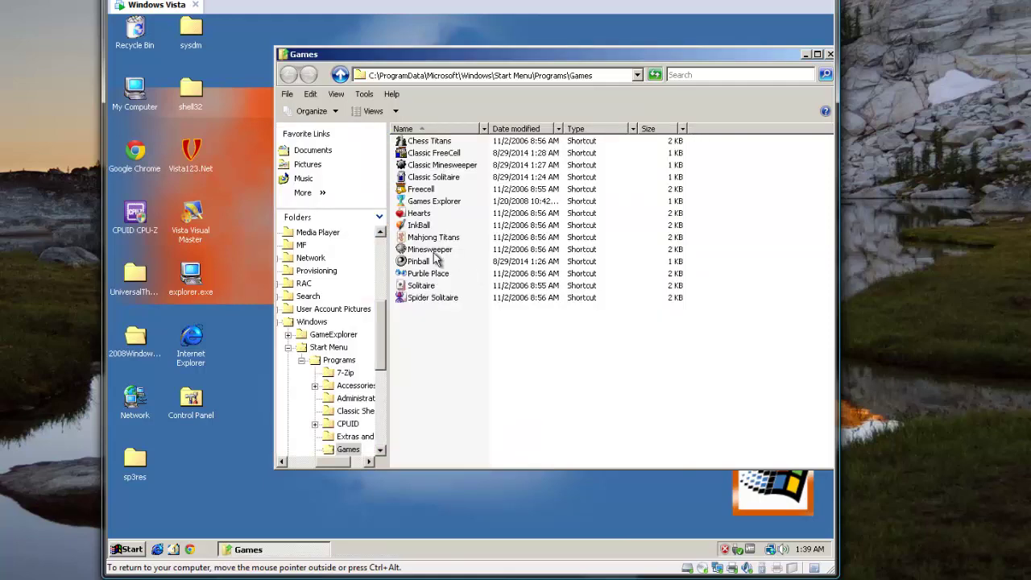
Open Classic Minesweeper from the Games folder and switch to the larger board with 40 mines
double_click(435, 165)
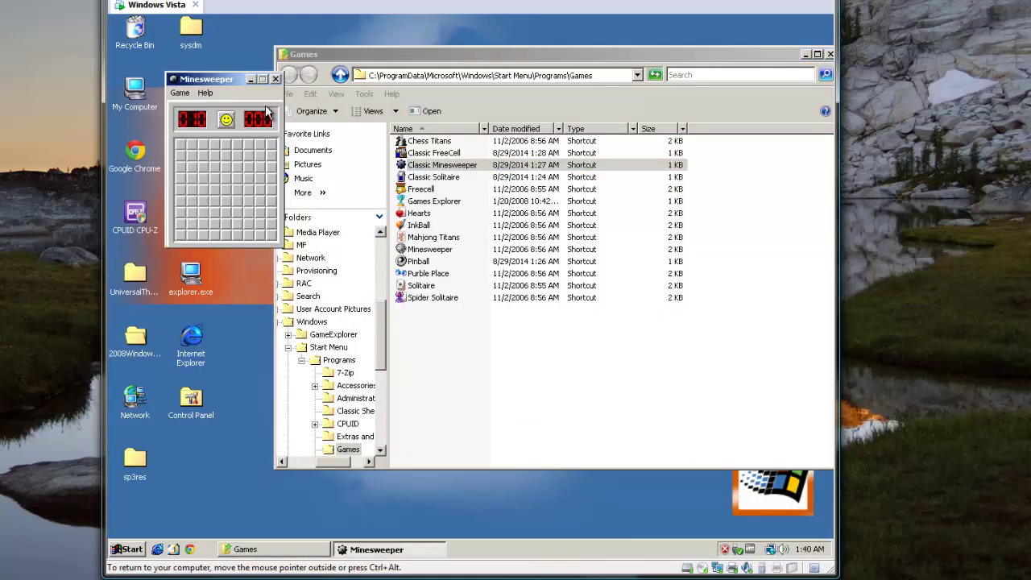
left_click(199, 100)
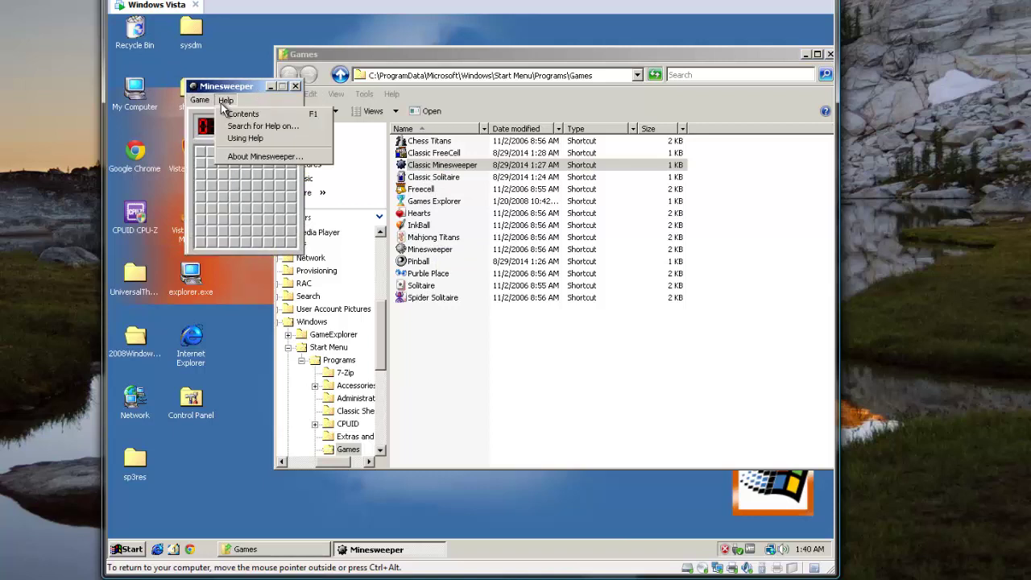
left_click(206, 146)
Play a Minesweeper round by uncovering scattered squares across the board until a mine is hit
left_click(235, 208)
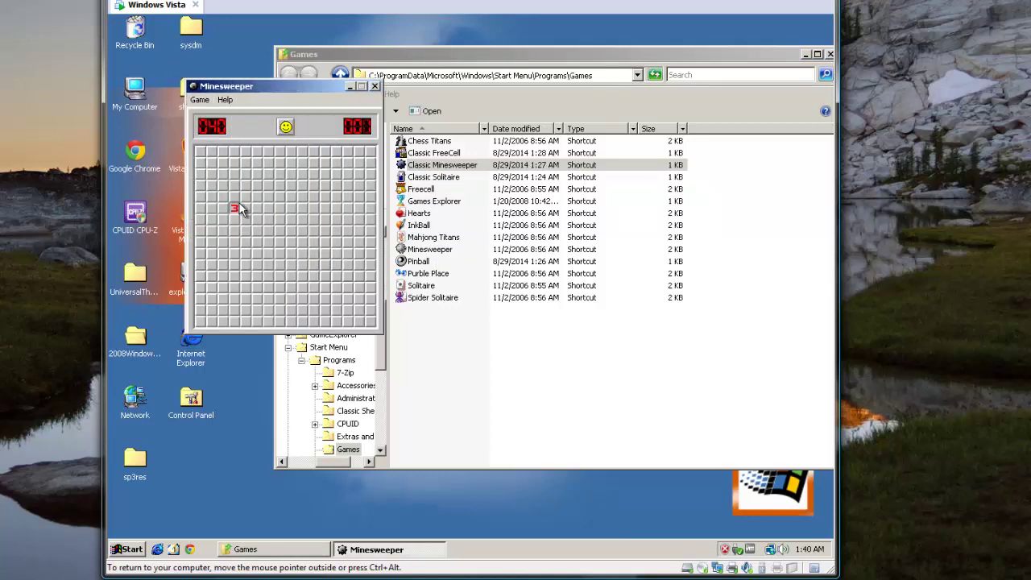
left_click(324, 231)
left_click(291, 188)
left_click(285, 207)
left_click(325, 246)
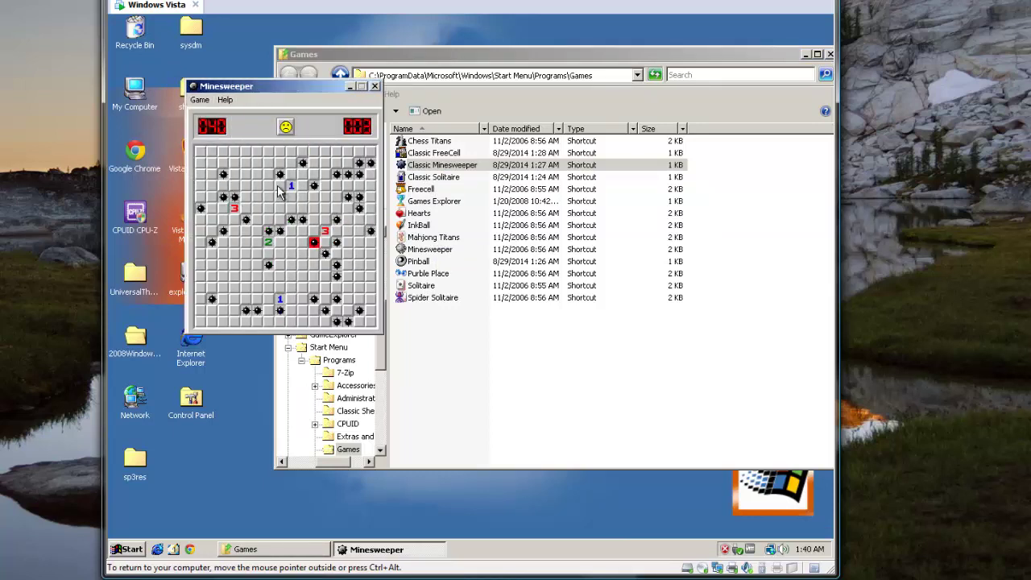
Start a new Minesweeper round, then view and dismiss the About Minesweeper information
left_click(286, 127)
left_click(225, 100)
left_click(264, 156)
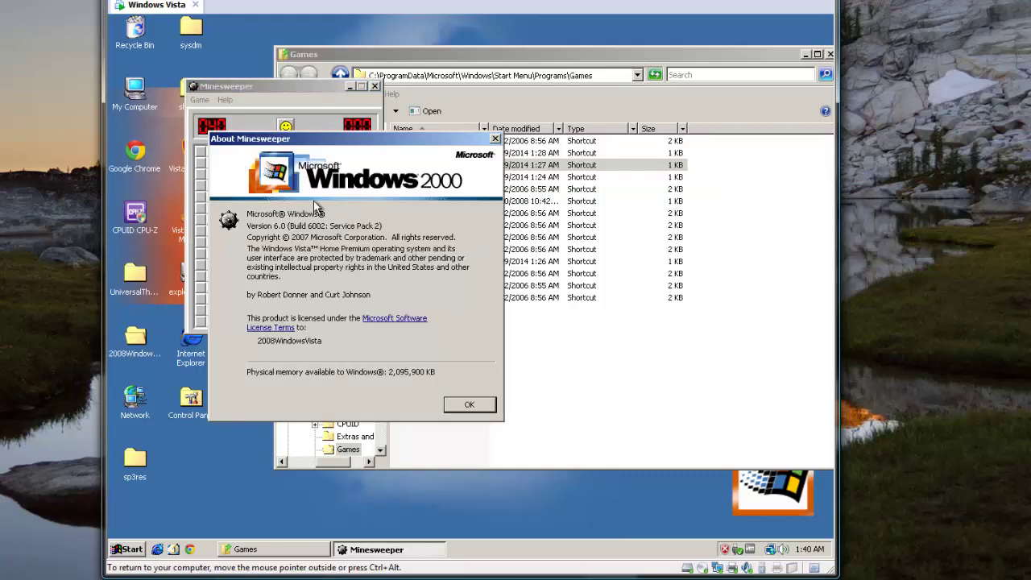
left_click(457, 407)
Play the second Minesweeper round, uncovering squares around the board until a mine goes off
left_click(290, 242)
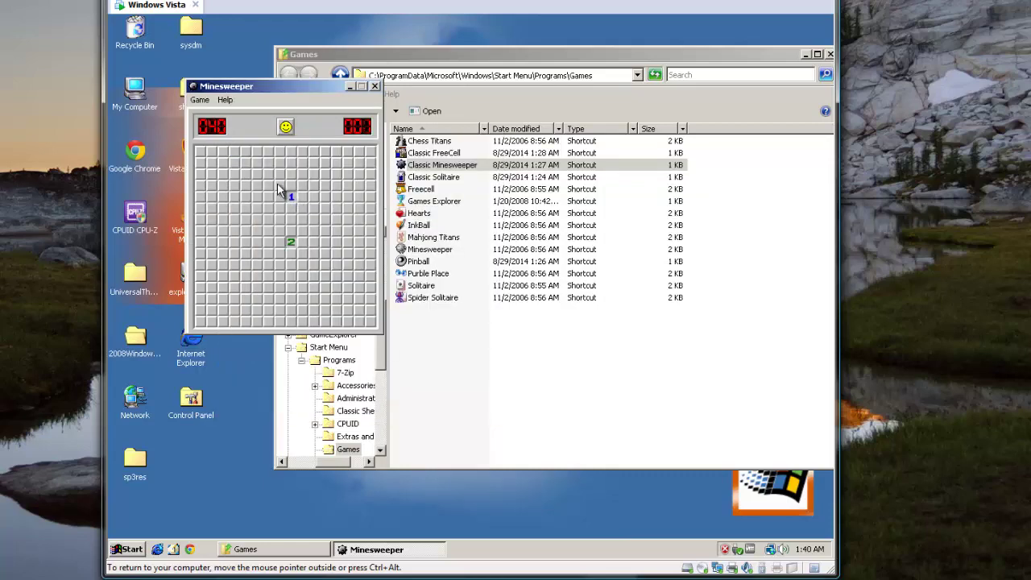
left_click(280, 196)
left_click(233, 197)
left_click(223, 265)
left_click(292, 283)
left_click(365, 282)
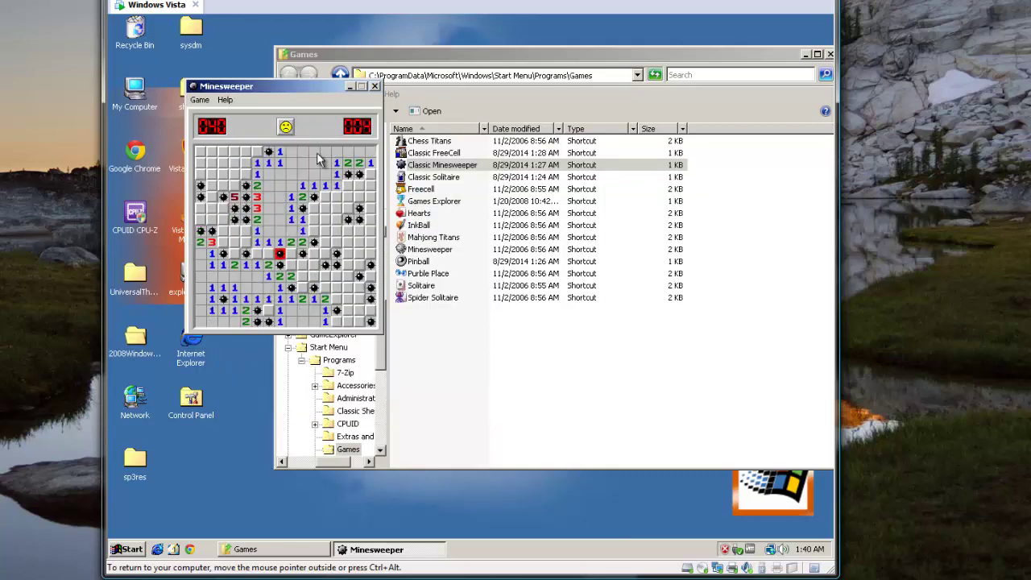
Close Minesweeper and open Classic Solitaire in a maximized window
left_click(286, 126)
left_click(226, 100)
left_click(374, 86)
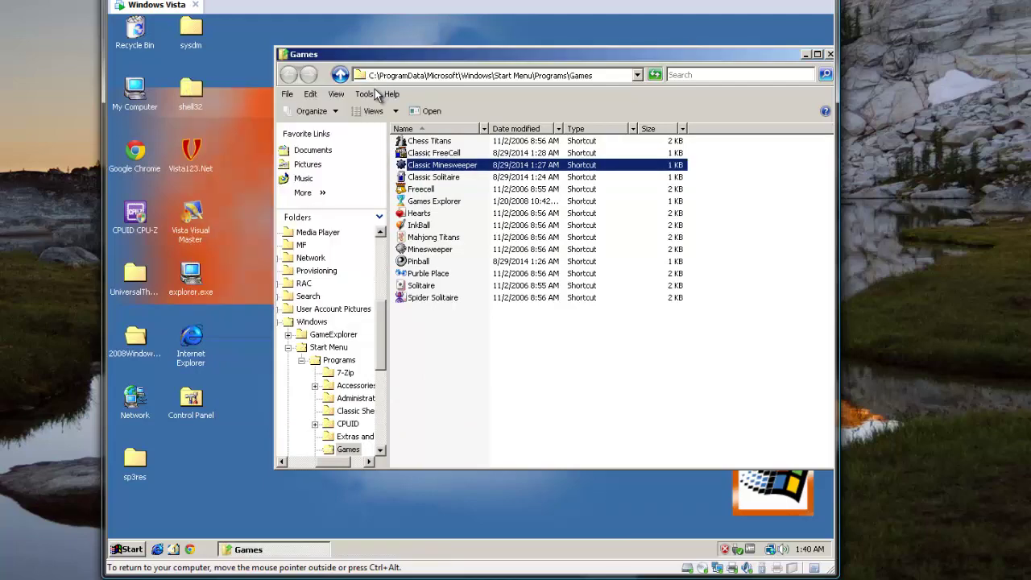
double_click(458, 177)
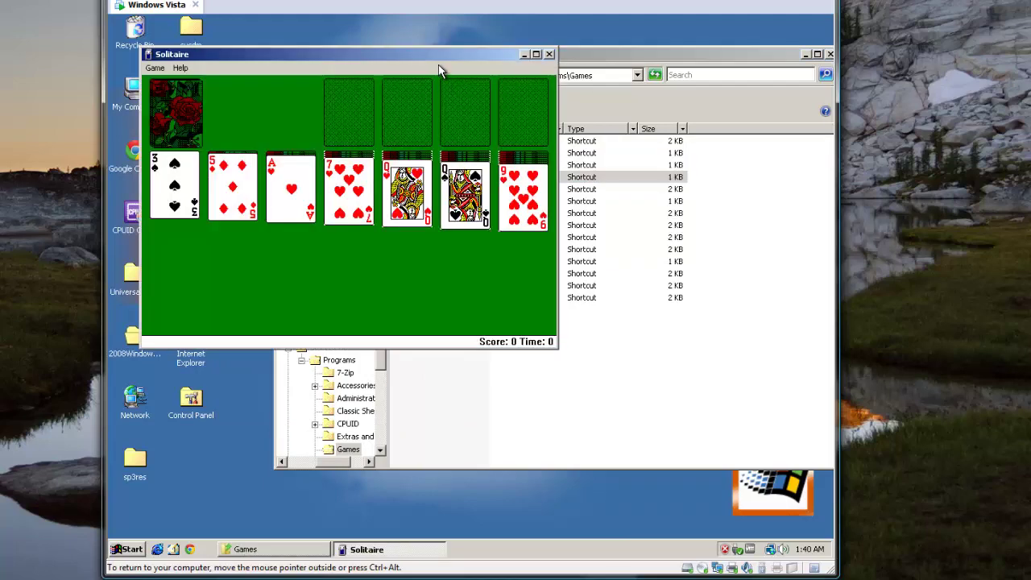
double_click(439, 58)
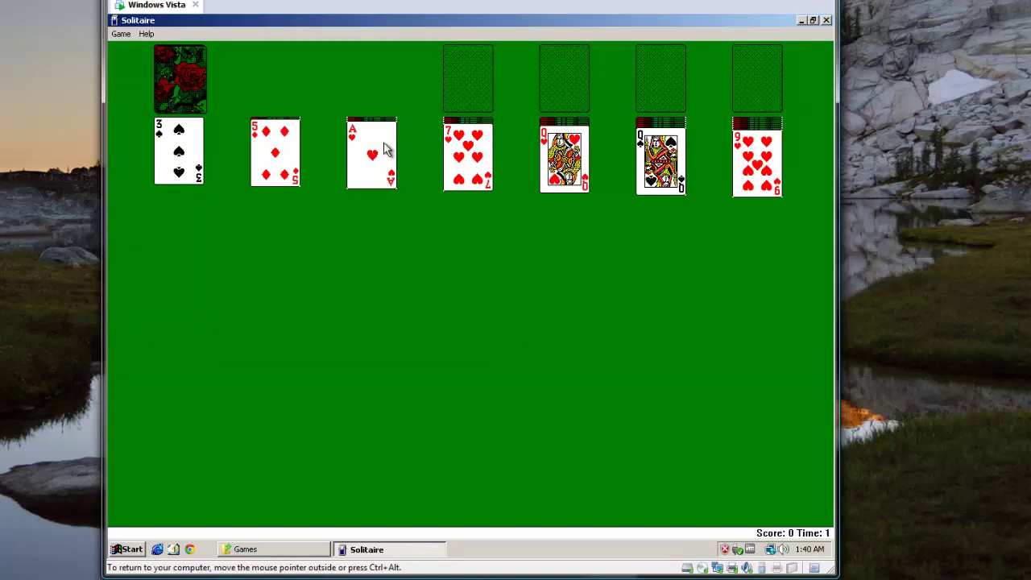
Move the ace of hearts and the ace of spades to the foundations, turning over and dealing further cards
double_click(385, 149)
left_click(370, 165)
left_click(196, 74)
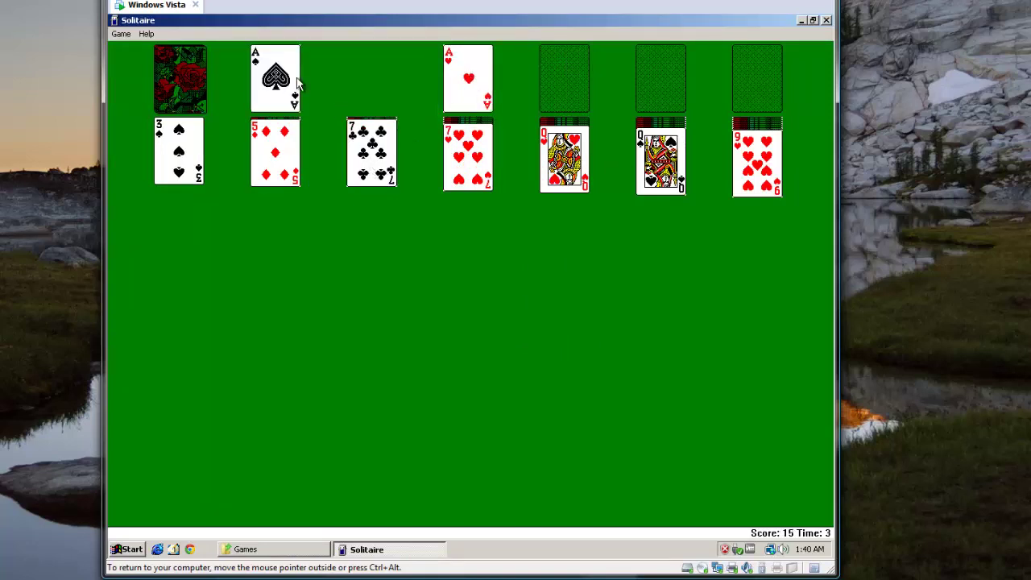
double_click(294, 81)
left_click(185, 84)
View the About Solitaire information and dismiss it
left_click(146, 33)
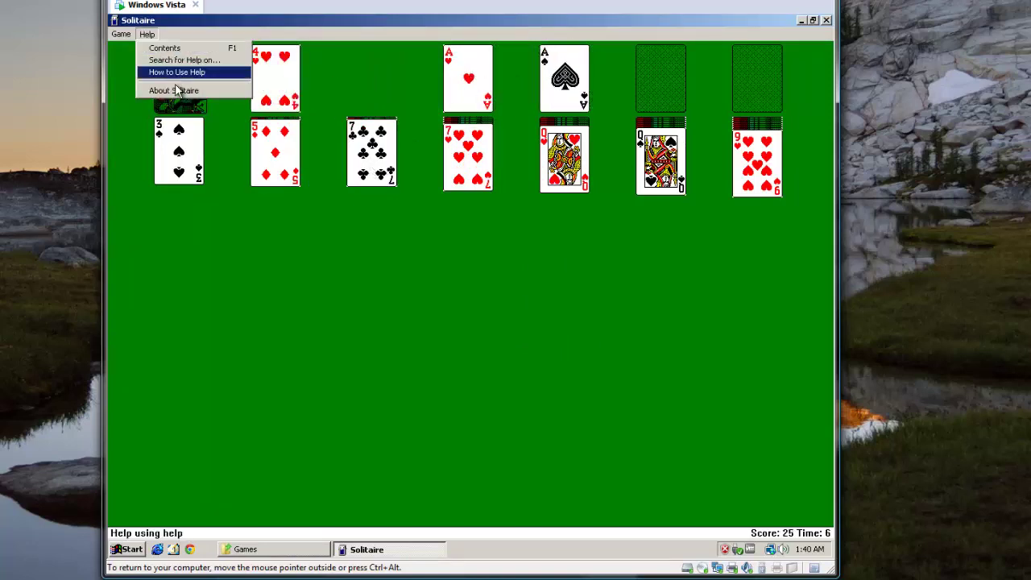
left_click(171, 89)
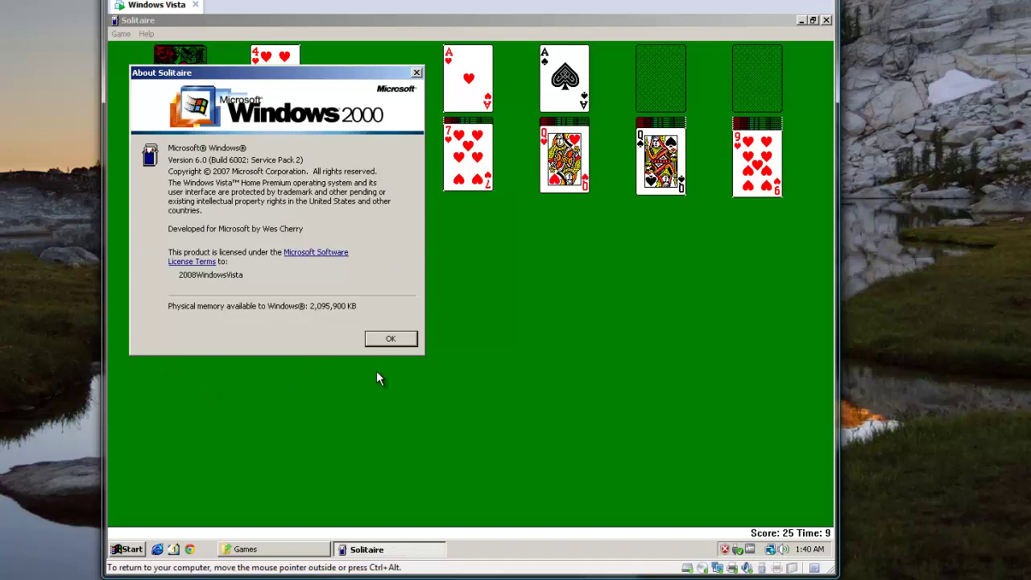
left_click(375, 339)
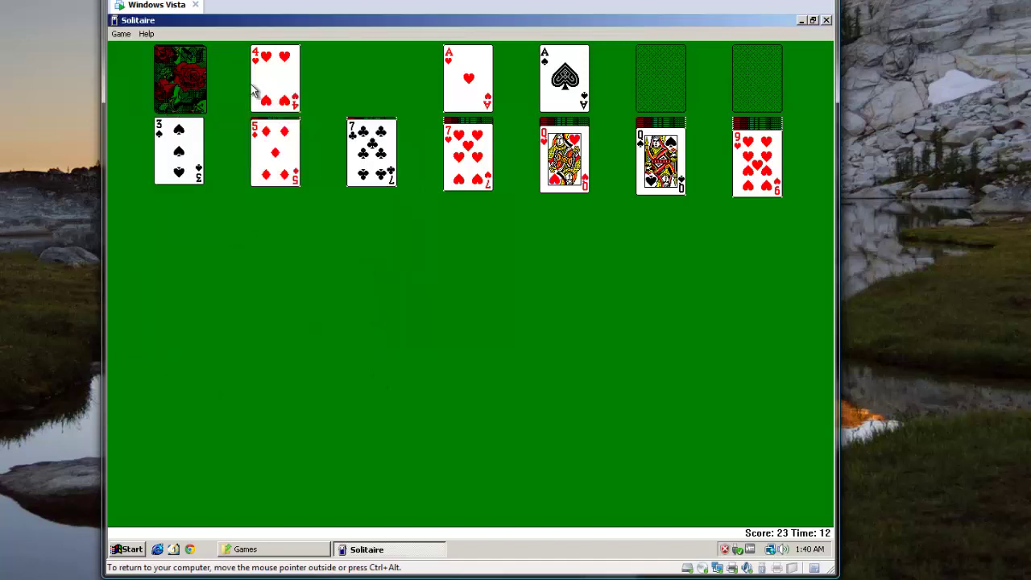
Deal another card from the Solitaire stock, try playing it on the nine of hearts, and quit the game
left_click(193, 81)
left_click_drag(259, 81, 712, 198)
left_click(825, 19)
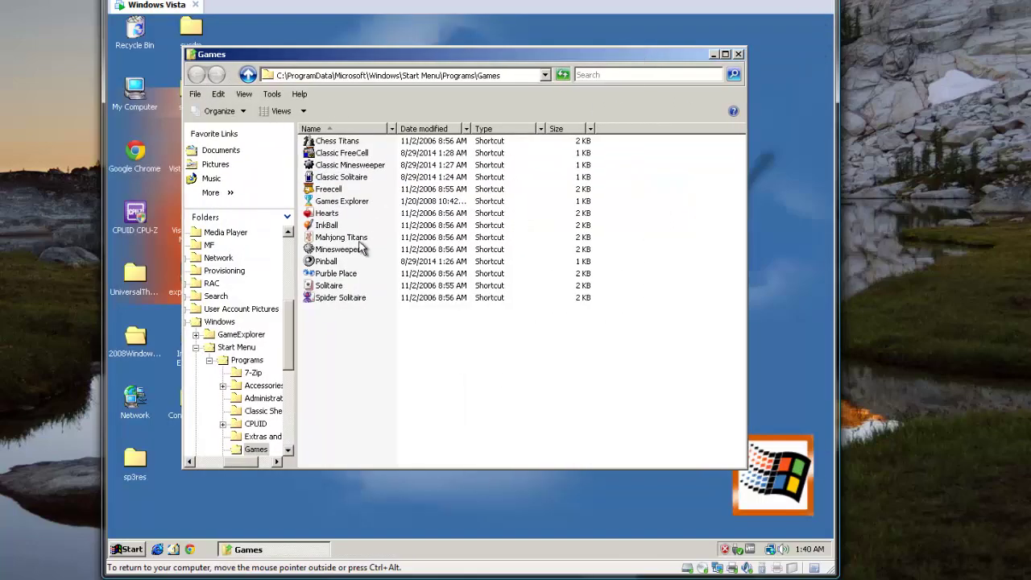
Open Spider Solitaire from the Games folder and close it again
double_click(334, 299)
key("Return")
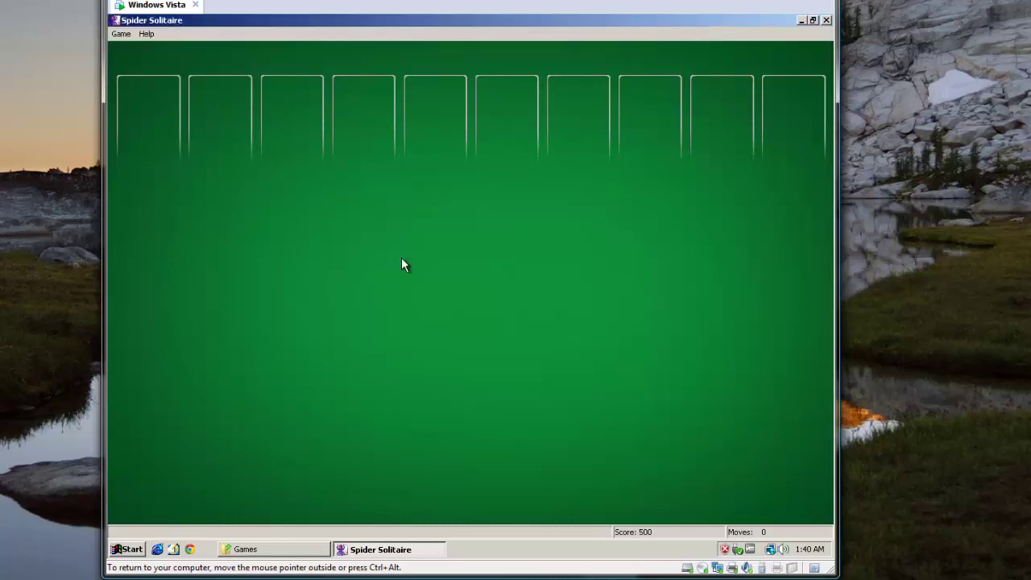
left_click(825, 19)
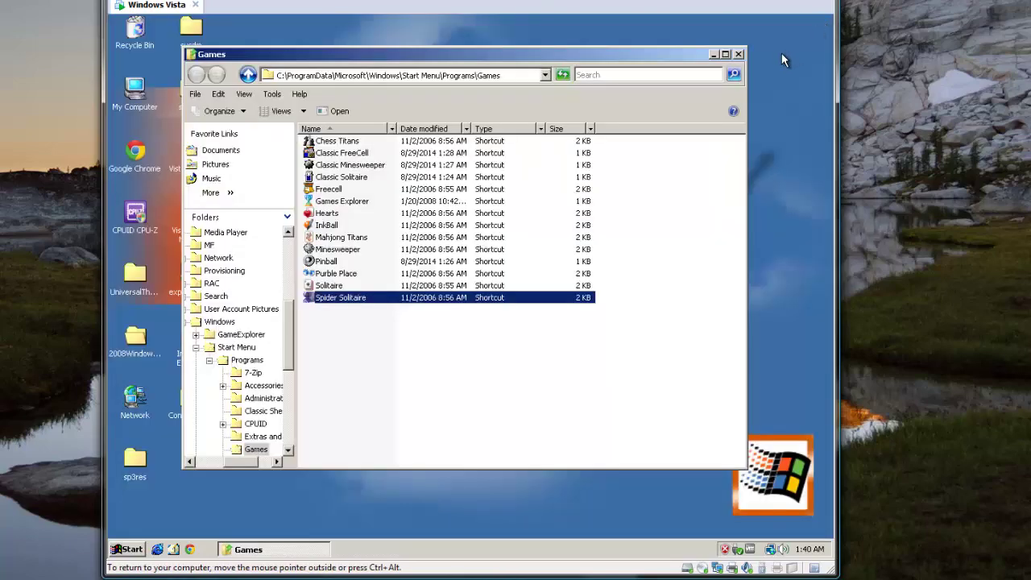
Close the Games folder and open the desktop's Personalization settings
left_click(737, 49)
right_click(280, 207)
left_click(324, 313)
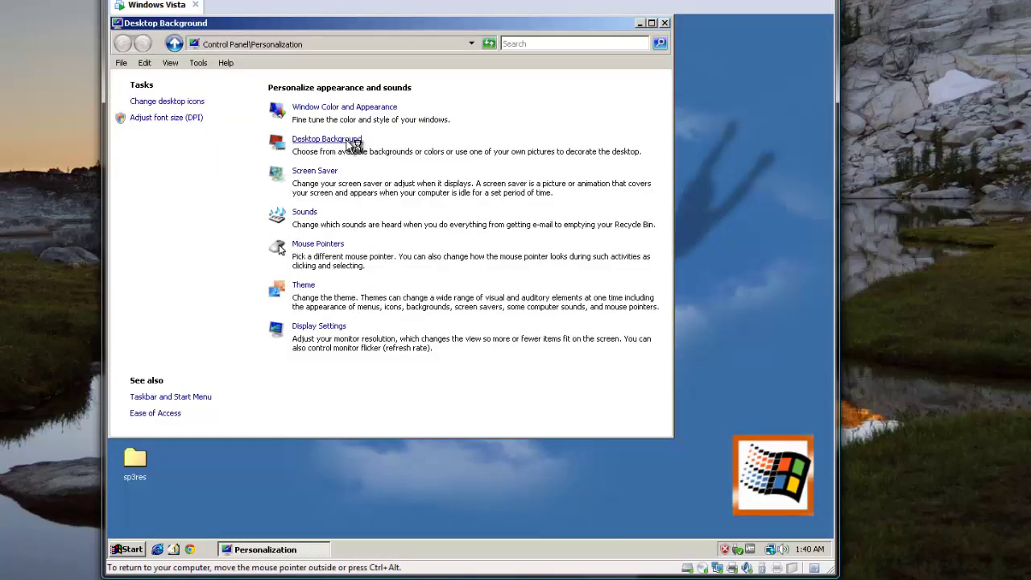
Open the Desktop Background settings, try the teal patterned wallpaper, and move the window clear of the desktop icons
left_click(348, 141)
left_click(223, 304)
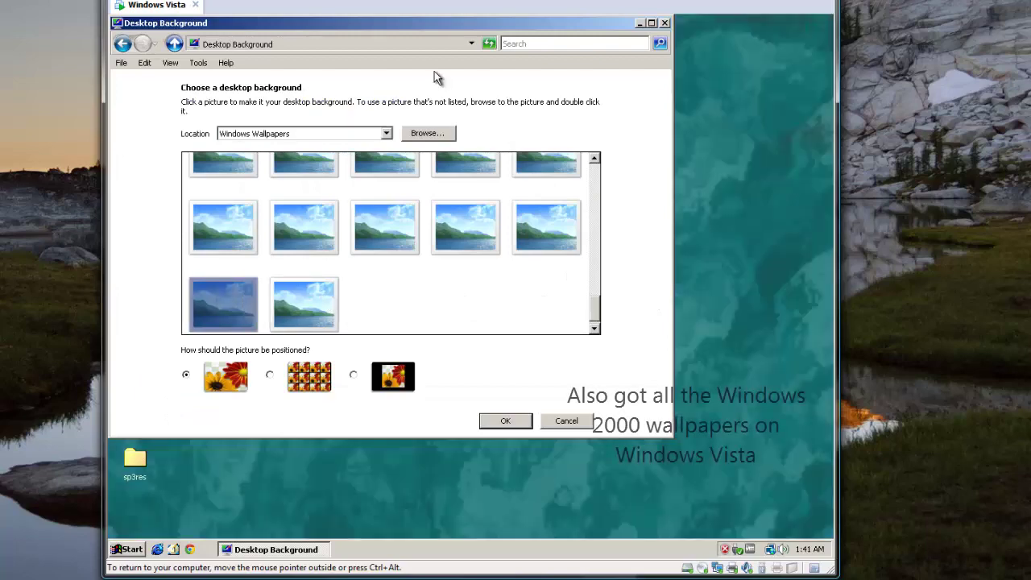
left_click_drag(435, 36, 483, 132)
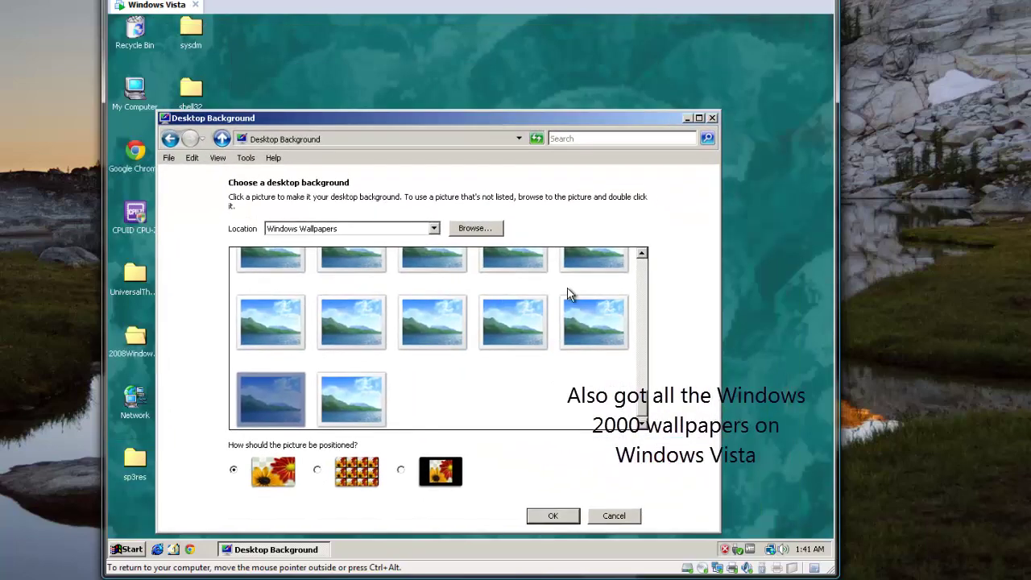
Preview several different pictures from the Windows Wallpapers collection on the desktop
left_click(573, 298)
left_click(498, 320)
left_click(433, 322)
left_click(347, 320)
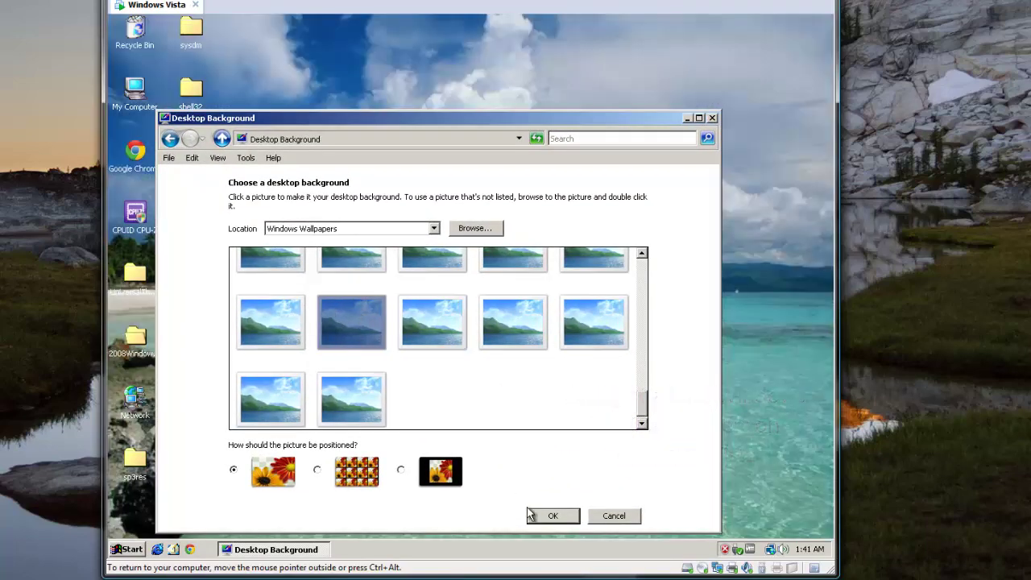
left_click(292, 330)
left_click(600, 259)
left_click(516, 259)
left_click(434, 261)
left_click(354, 261)
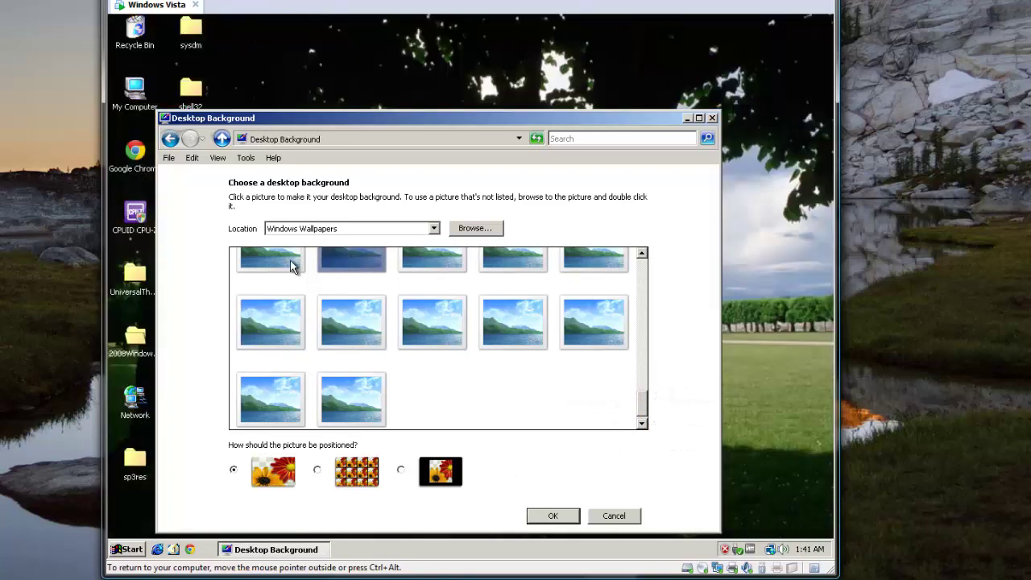
left_click(292, 263)
Apply the tropical beach picture as the desktop background and close the Personalization window
left_click(352, 366)
left_click(551, 512)
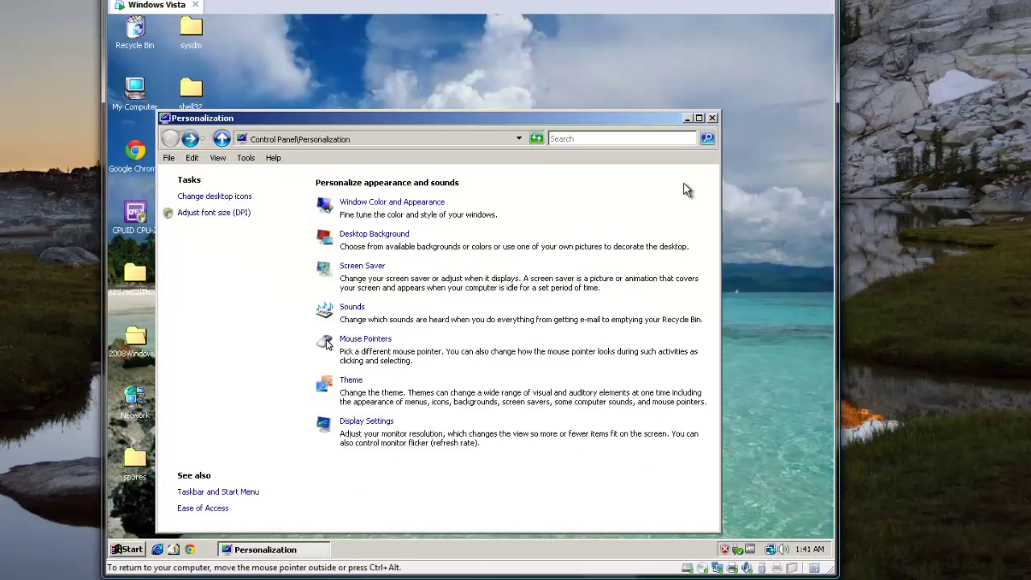
left_click(712, 119)
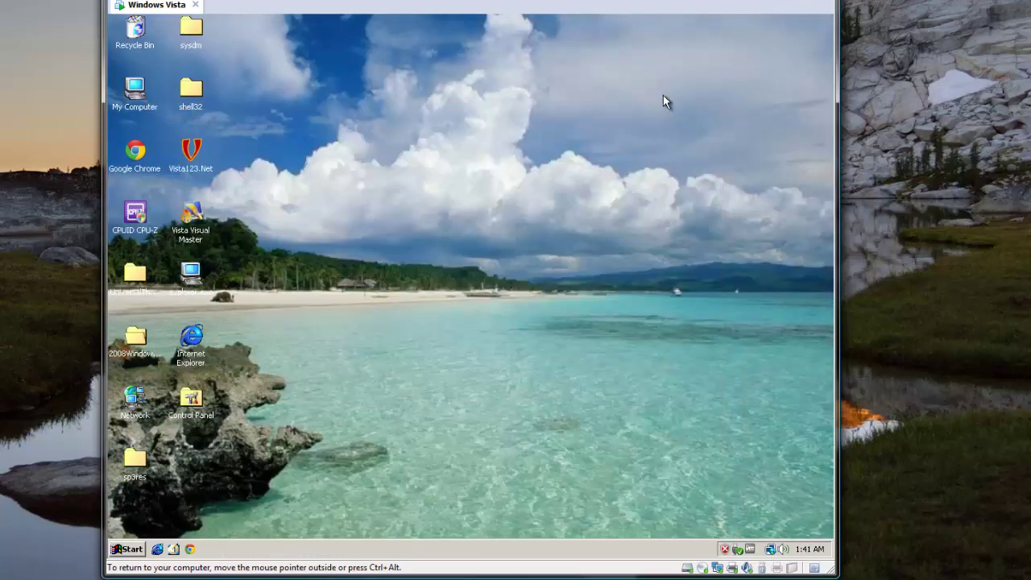
Open the Network window from the desktop and close it again
left_click(185, 340)
left_click(146, 333)
left_click(338, 231)
double_click(145, 398)
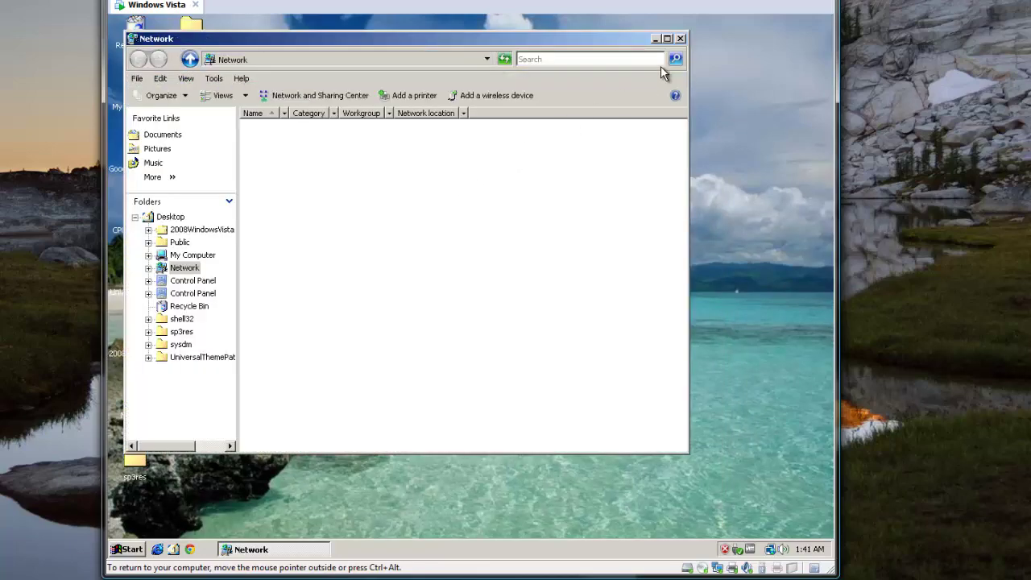
key("alt+F4")
Browse from My Computer to the user's profile folder, refresh its contents, and close the window
double_click(143, 99)
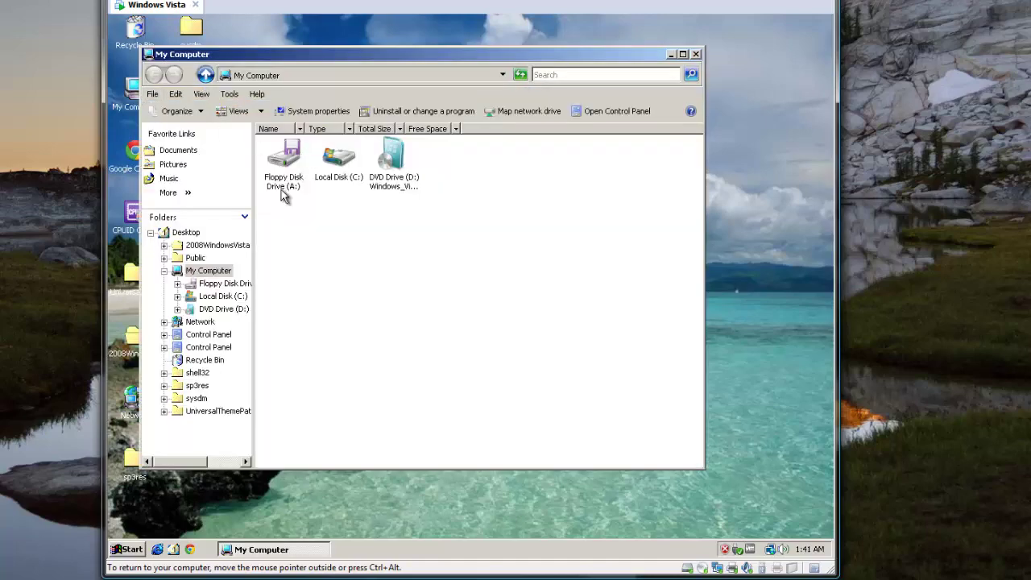
left_click(214, 247)
right_click(512, 279)
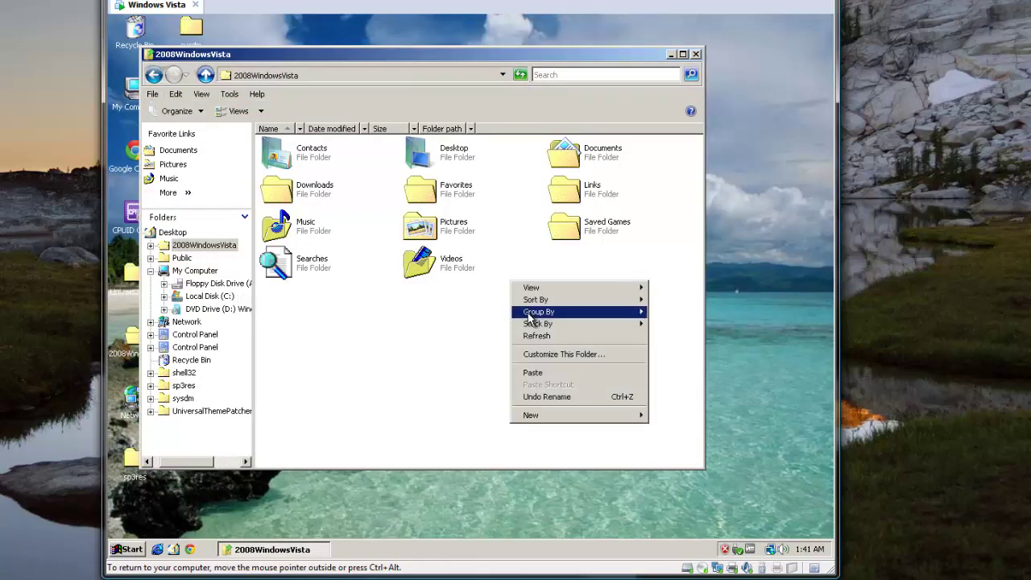
left_click(533, 336)
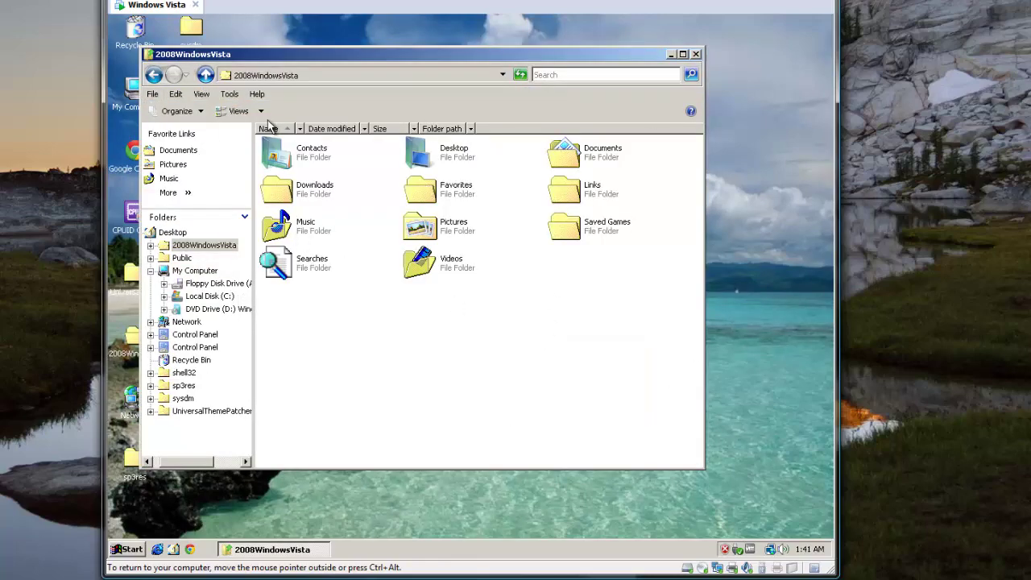
right_click(349, 311)
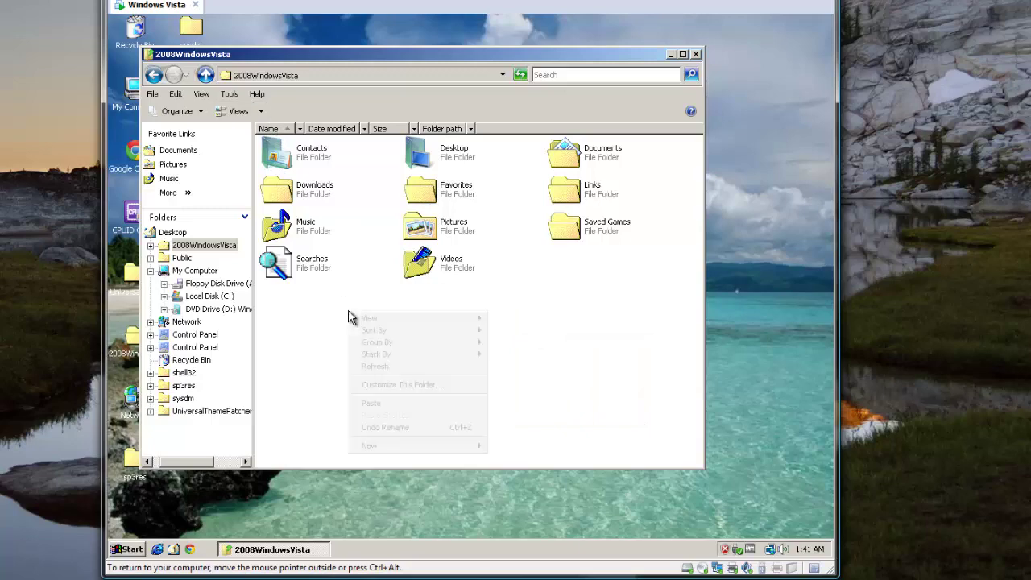
left_click(167, 288)
left_click(552, 304)
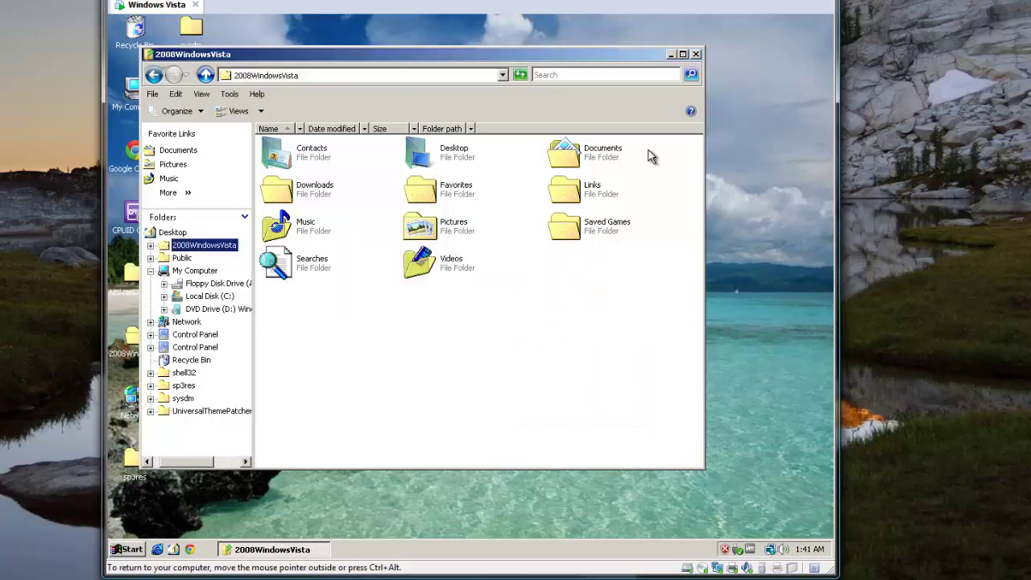
left_click(696, 54)
Open Internet Explorer, view its About information, and close the browser
double_click(191, 342)
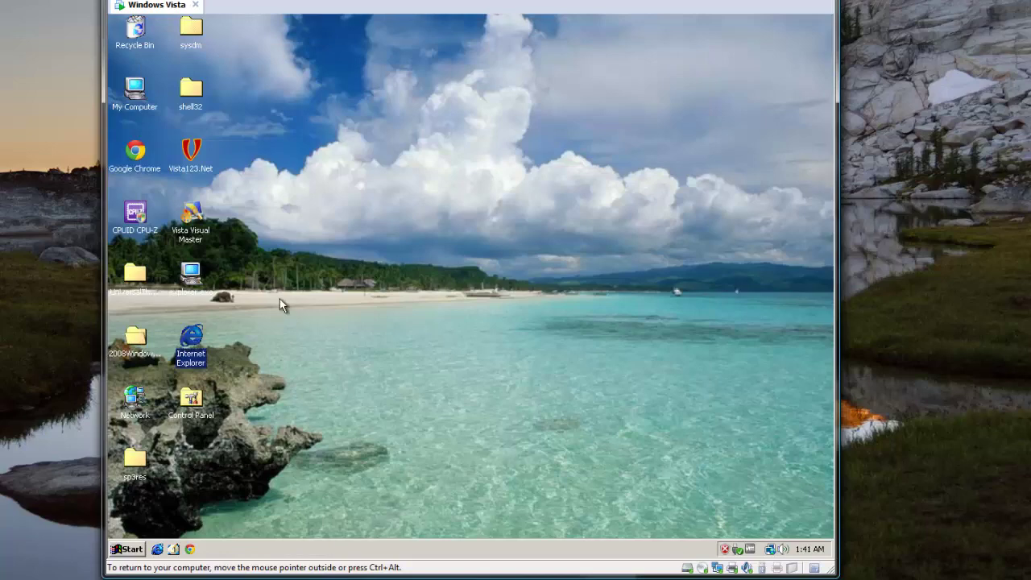
left_click(802, 59)
left_click(827, 56)
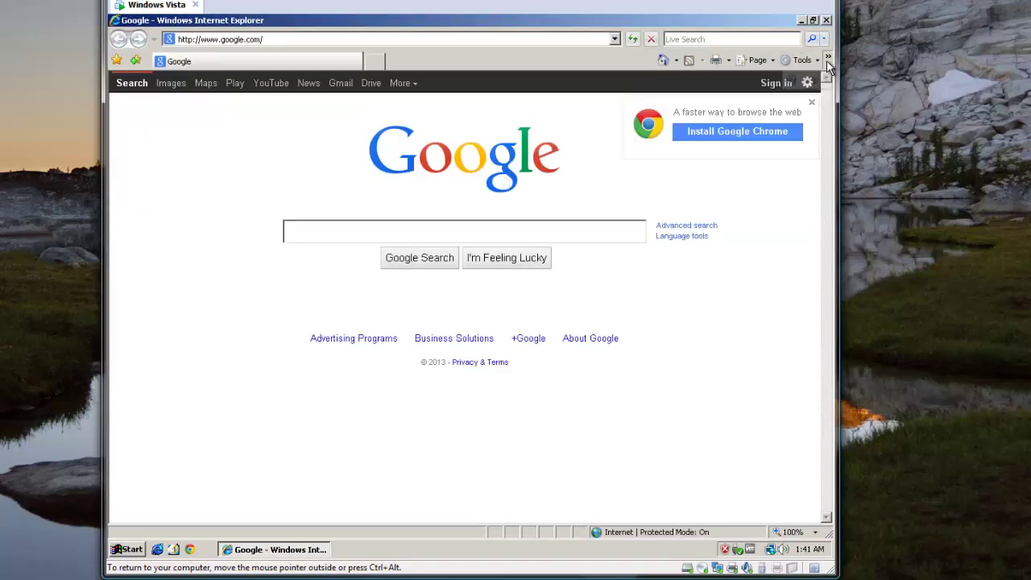
left_click(810, 80)
left_click(801, 156)
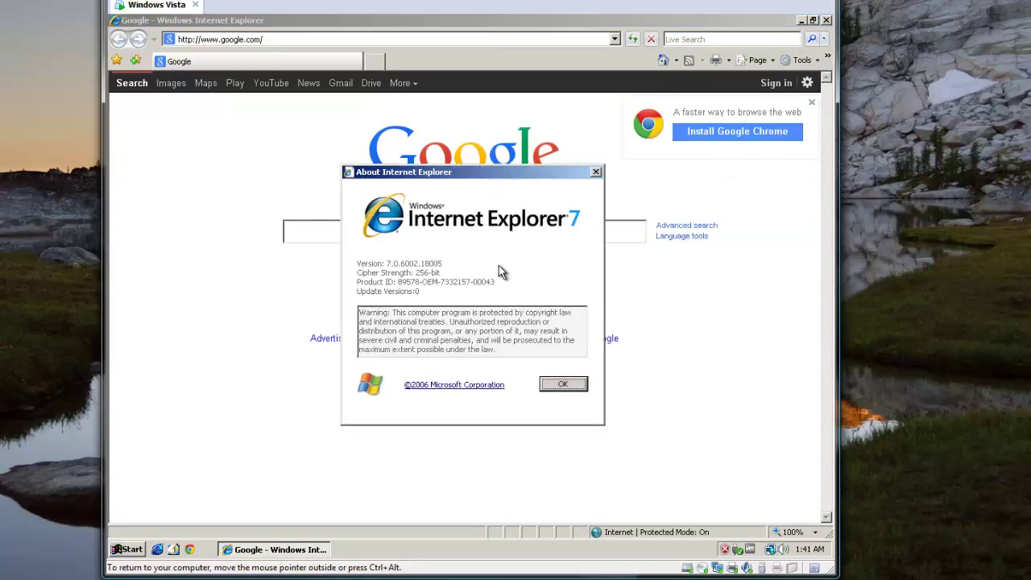
left_click(563, 384)
left_click(825, 20)
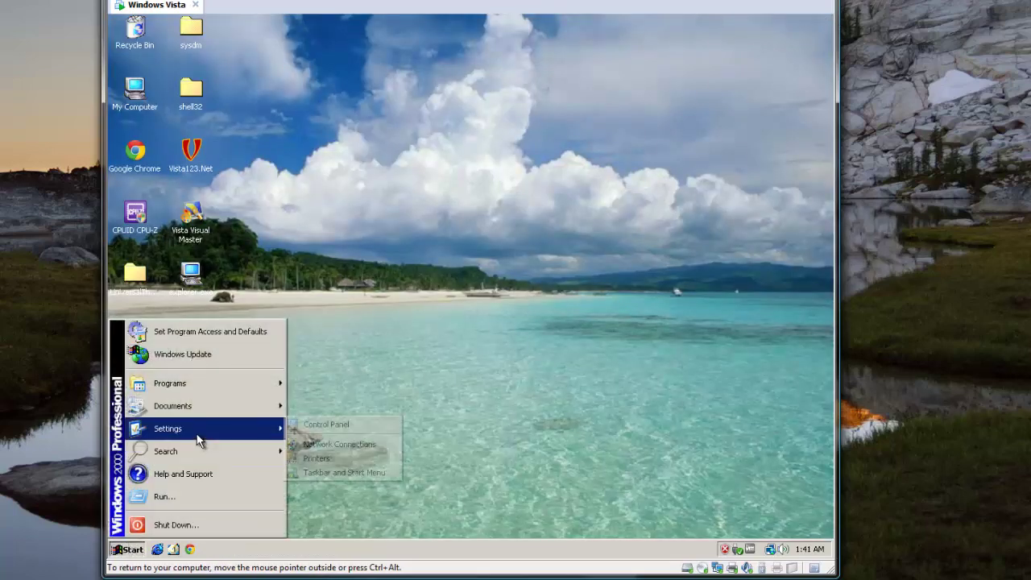
left_click(332, 499)
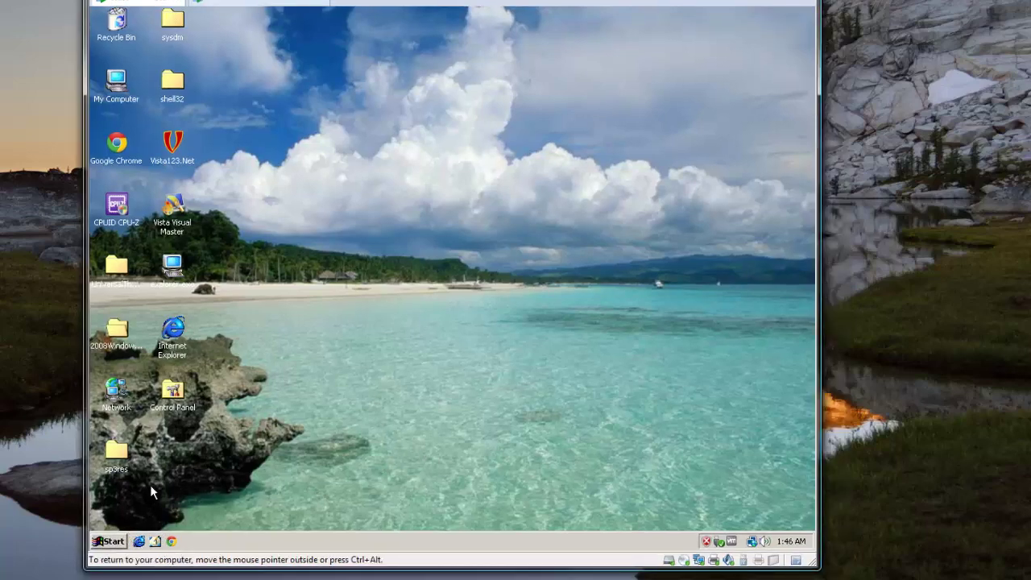
Open the System page from Control Panel to view the basic computer information, and close it
double_click(178, 405)
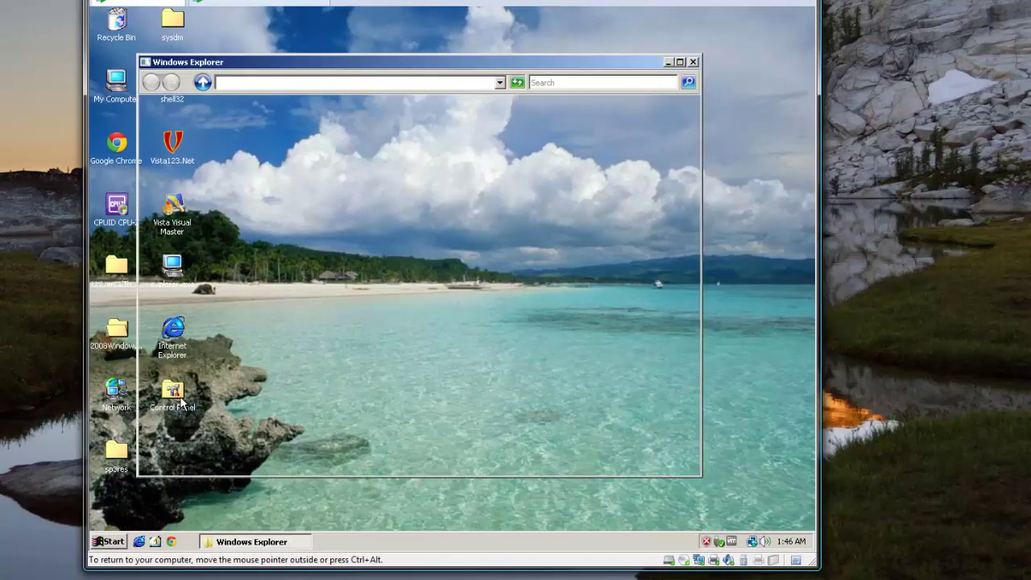
scroll(413, 312, "down", 3)
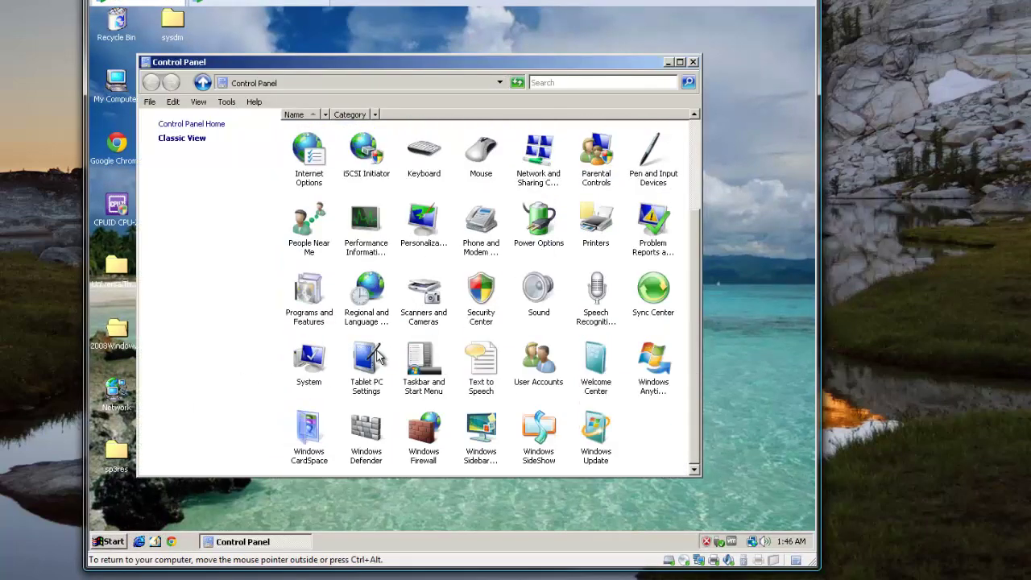
double_click(317, 372)
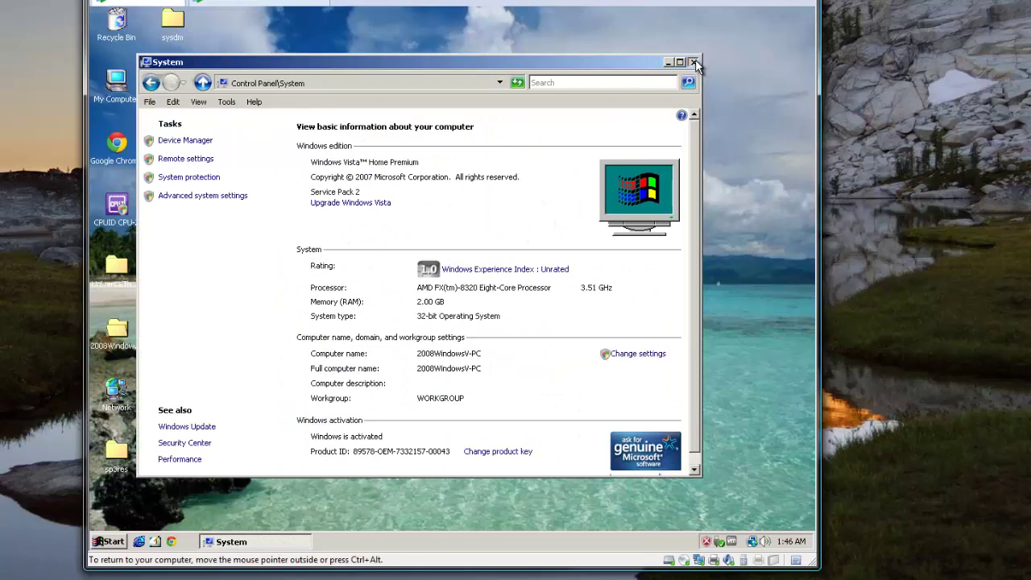
left_click(694, 62)
Shut down the virtual machine's Windows by choosing Shut Down in the Shut Down Windows dialog
left_click(110, 541)
left_click(140, 514)
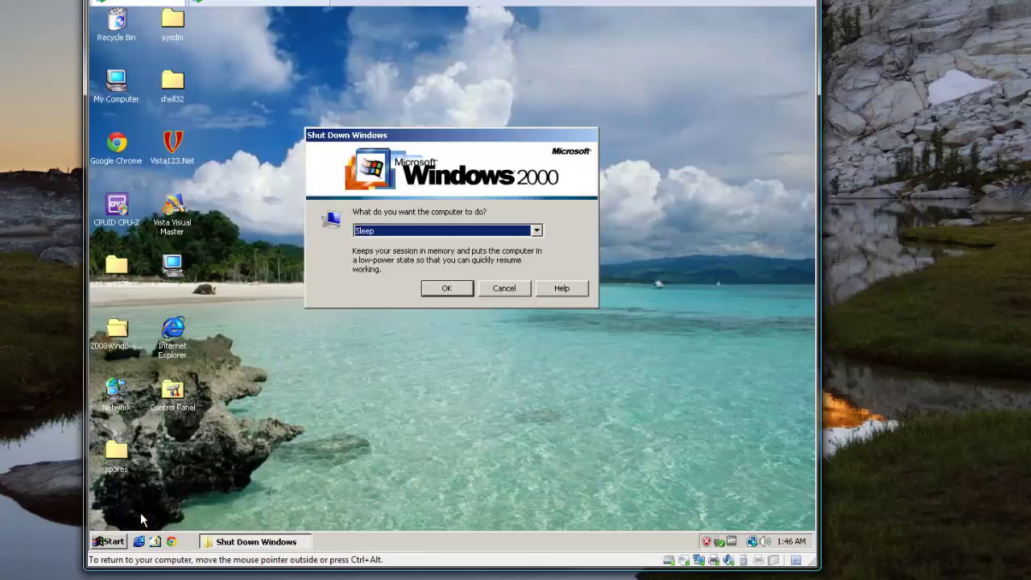
left_click(429, 232)
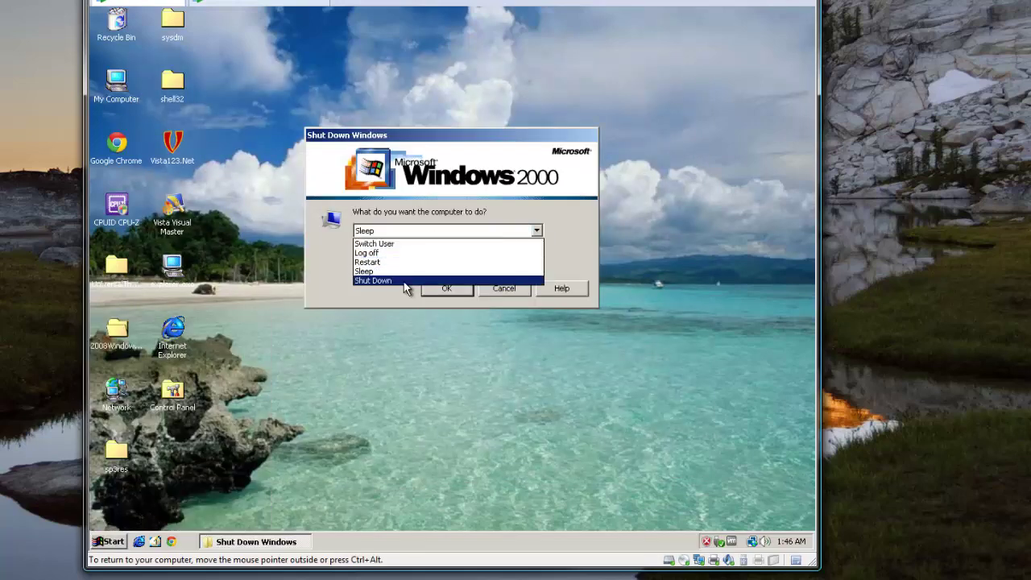
left_click(403, 279)
left_click(439, 289)
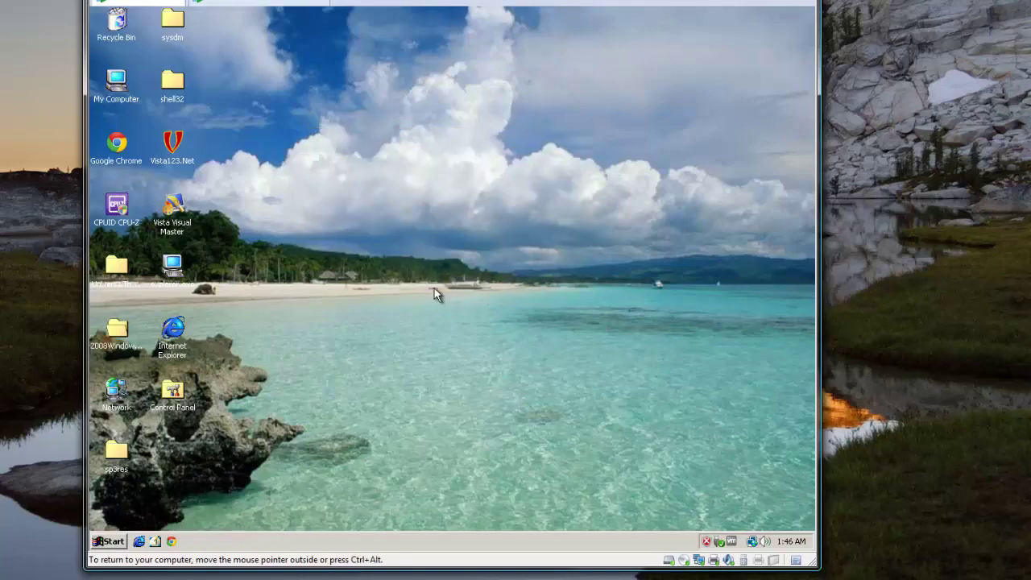